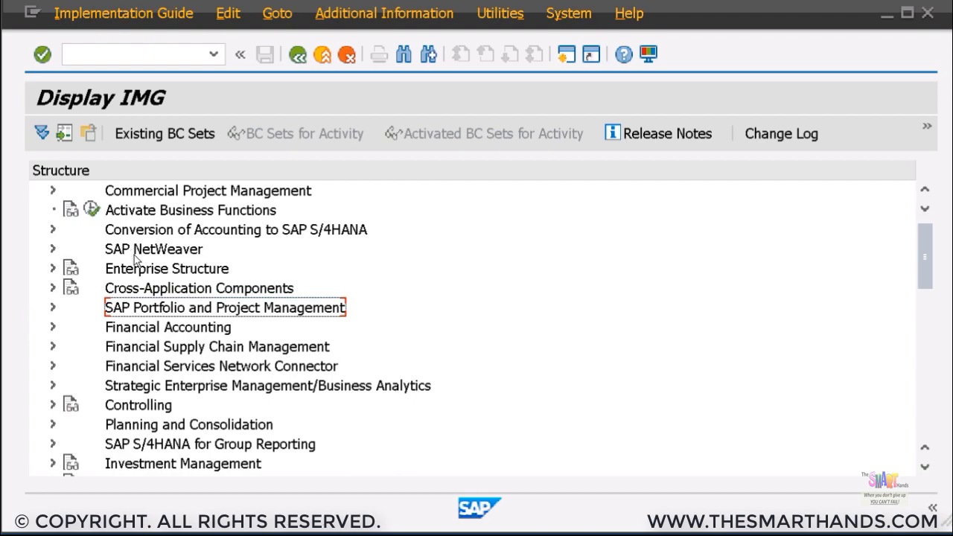
Step: Run Activate Cost Center Accounting, position on controlling area M000 and open its component settings
{"action": "left_click", "coordinate": [52, 407]}
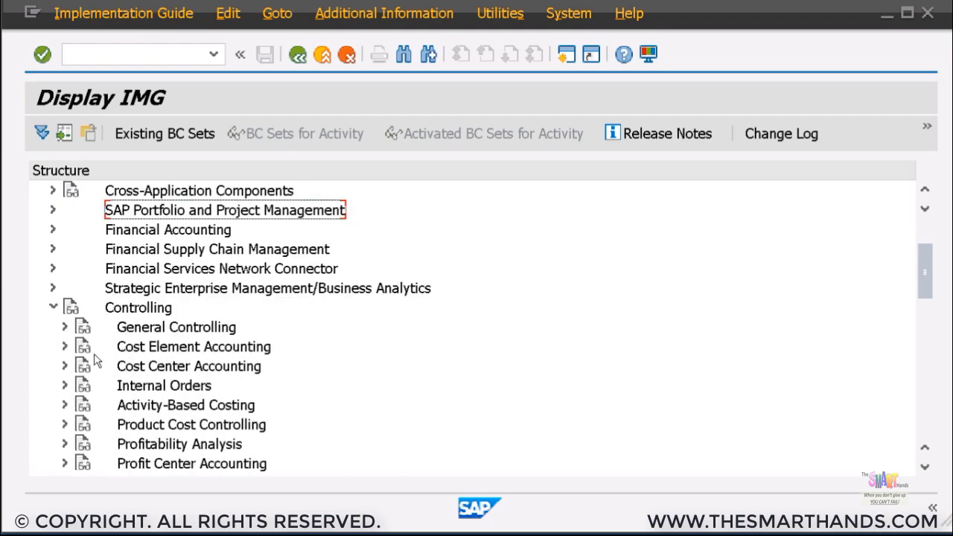
{"action": "left_click", "coordinate": [64, 367]}
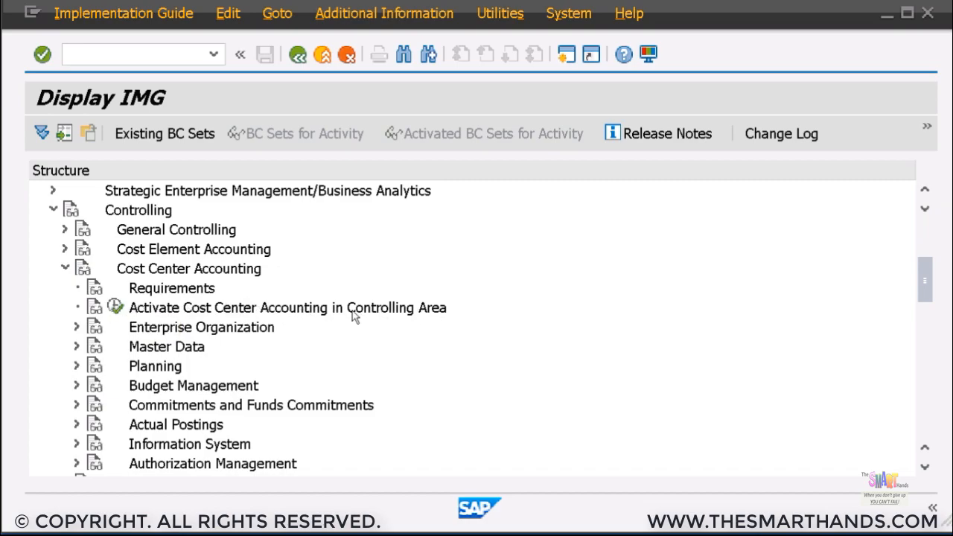
{"action": "left_click", "coordinate": [116, 308]}
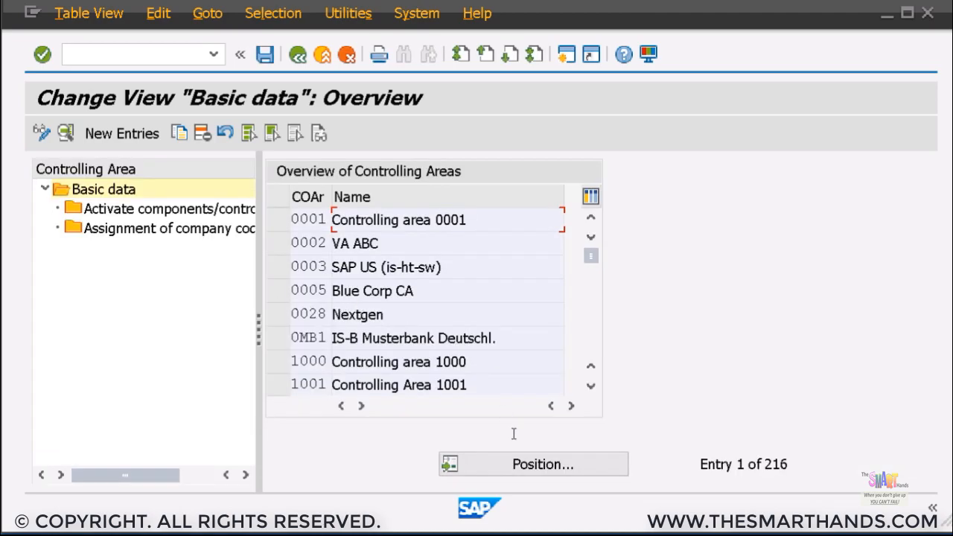
{"action": "left_click", "coordinate": [524, 465]}
{"action": "type", "text": "M000"}
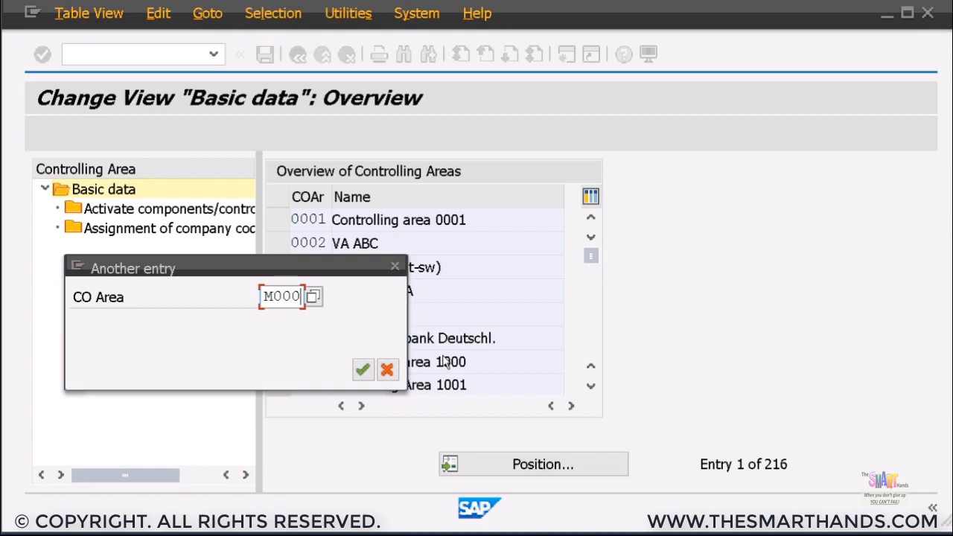
{"action": "key", "text": "Return"}
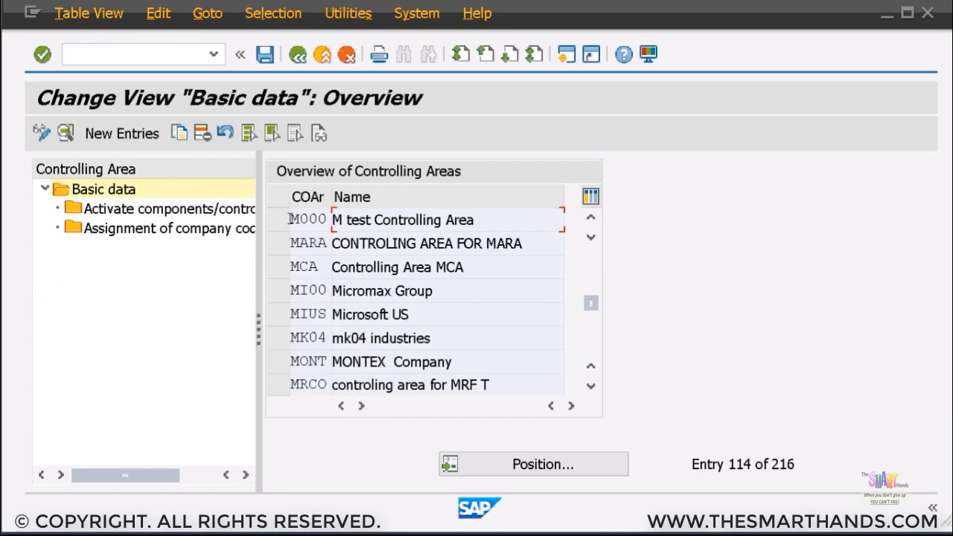
{"action": "left_click", "coordinate": [280, 220]}
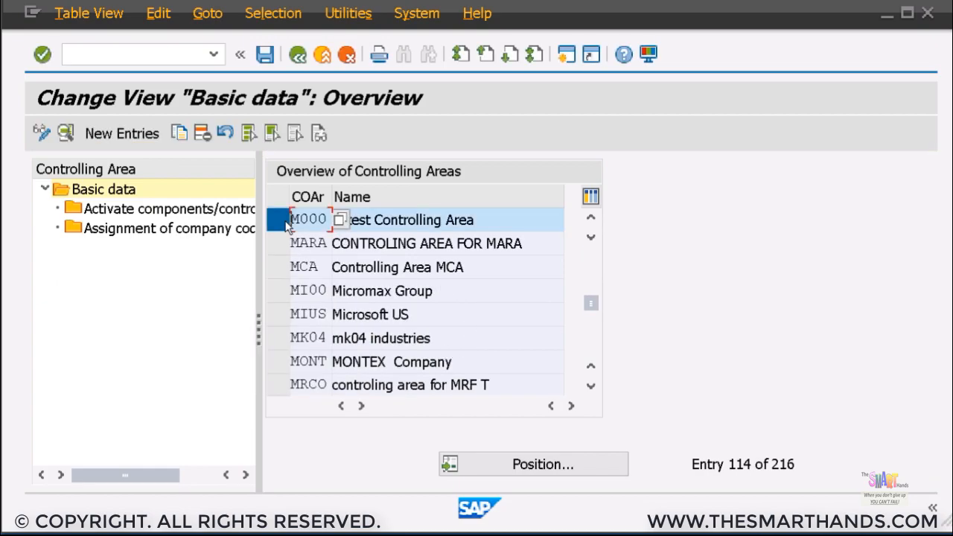
{"action": "double_click", "coordinate": [202, 216]}
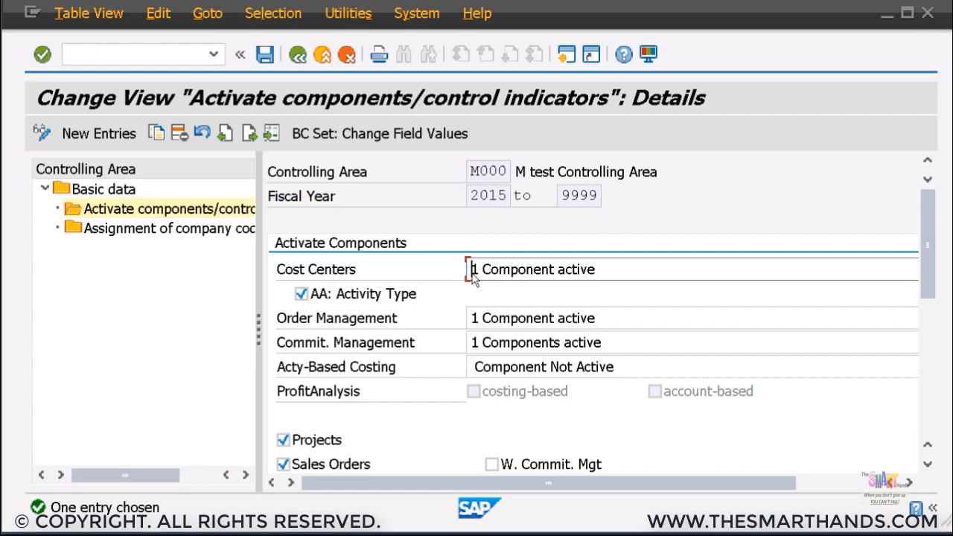
Step: Keep Cost Centers as 'Component active' for M000, then open its company code assignments
{"action": "left_click", "coordinate": [583, 277]}
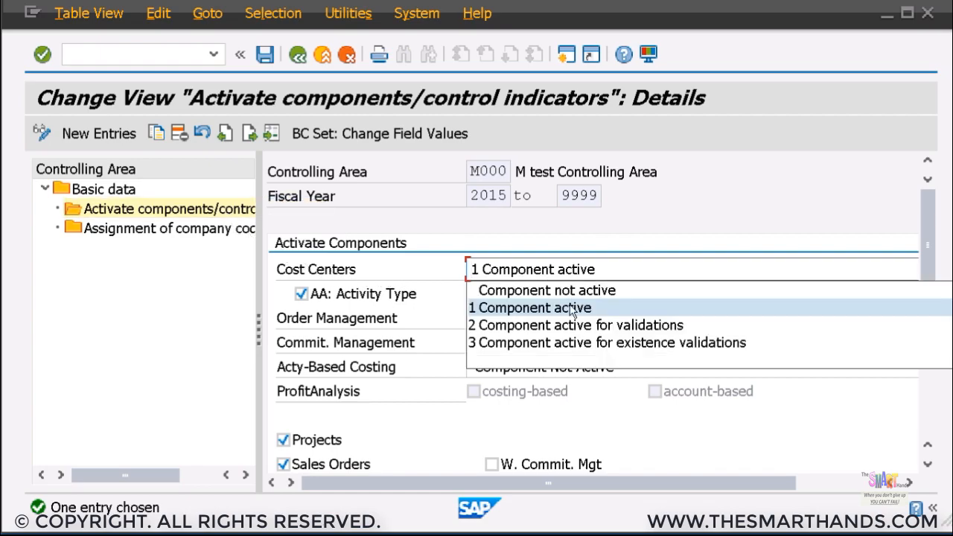
{"action": "left_click", "coordinate": [580, 269]}
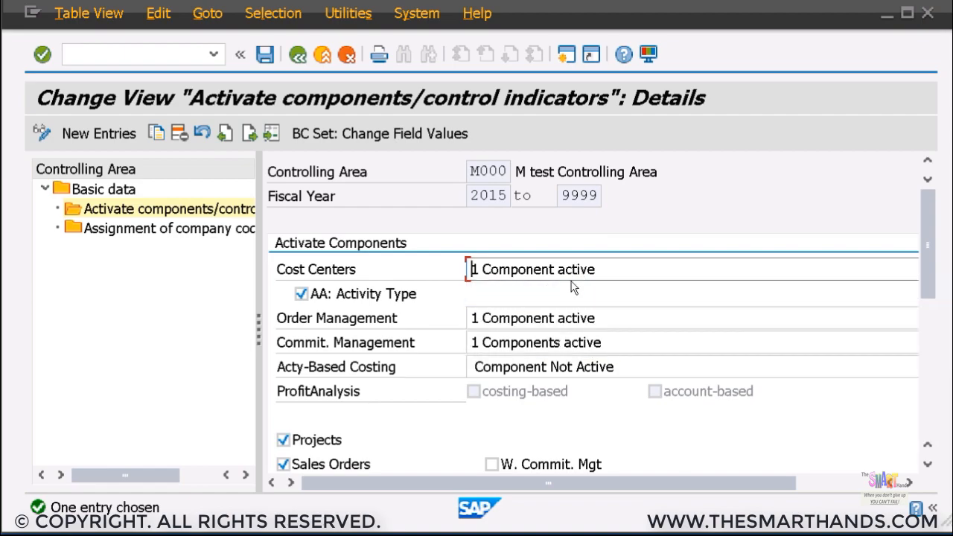
{"action": "scroll", "coordinate": [549, 348], "scroll_direction": "down", "scroll_amount": 2}
{"action": "scroll", "coordinate": [545, 353], "scroll_direction": "down", "scroll_amount": 2}
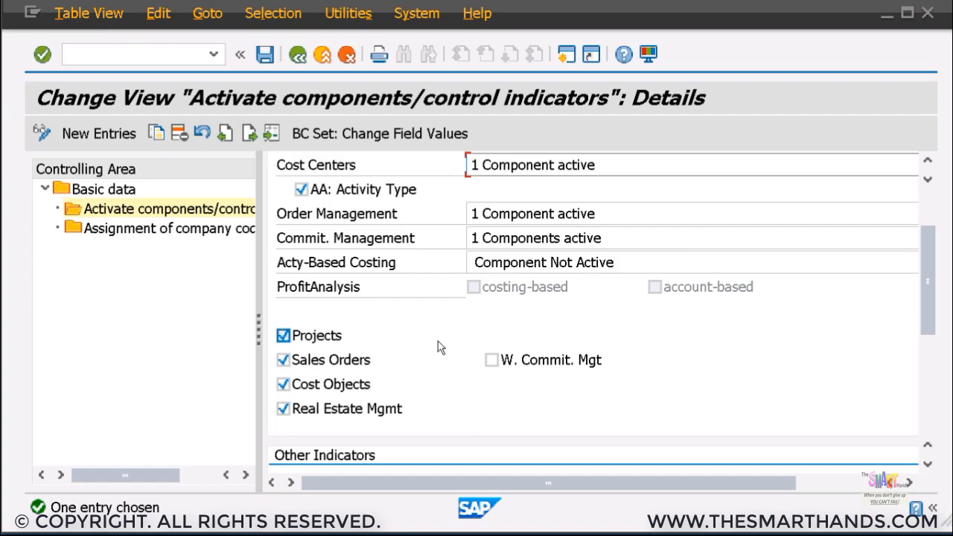
{"action": "double_click", "coordinate": [220, 230]}
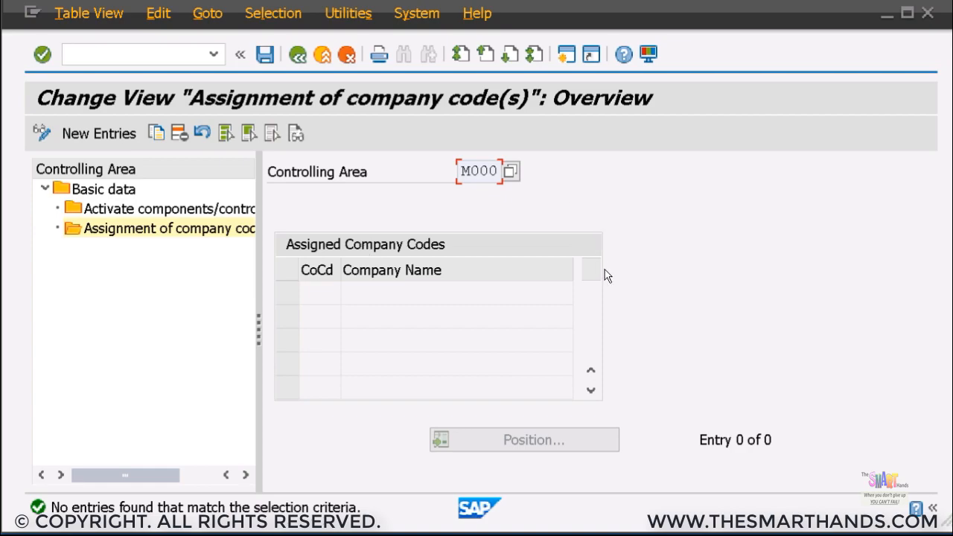
Step: Add company code M001 to controlling area M000, accepting the fiscal year variant change
{"action": "key", "text": "alt+t"}
{"action": "key", "text": "Escape"}
{"action": "left_click_drag", "start_coordinate": [258, 325], "coordinate": [336, 324]}
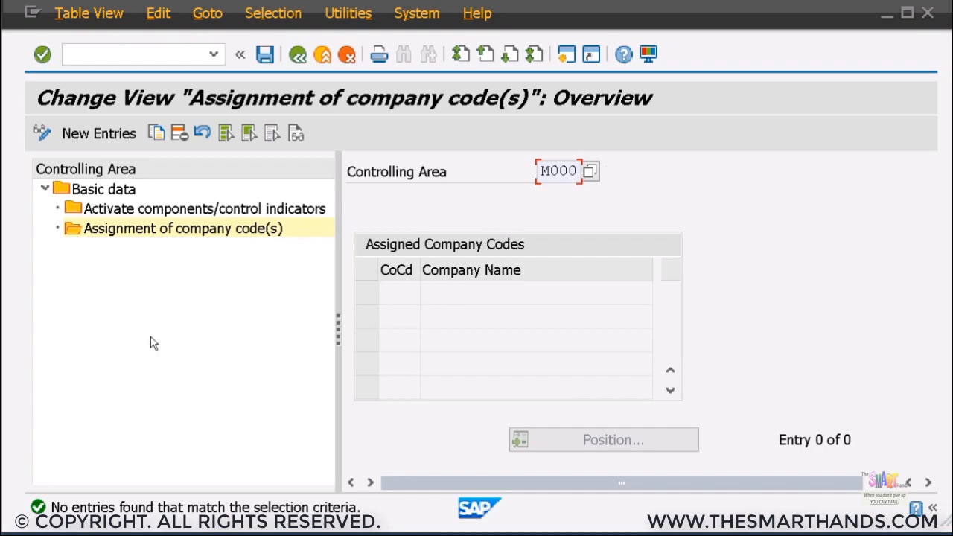
{"action": "left_click", "coordinate": [110, 142]}
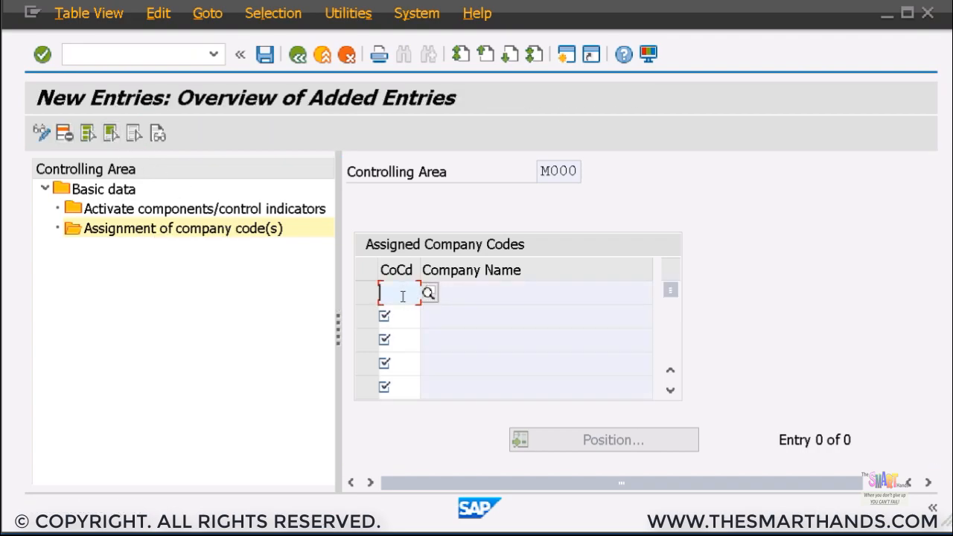
{"action": "type", "text": "M001"}
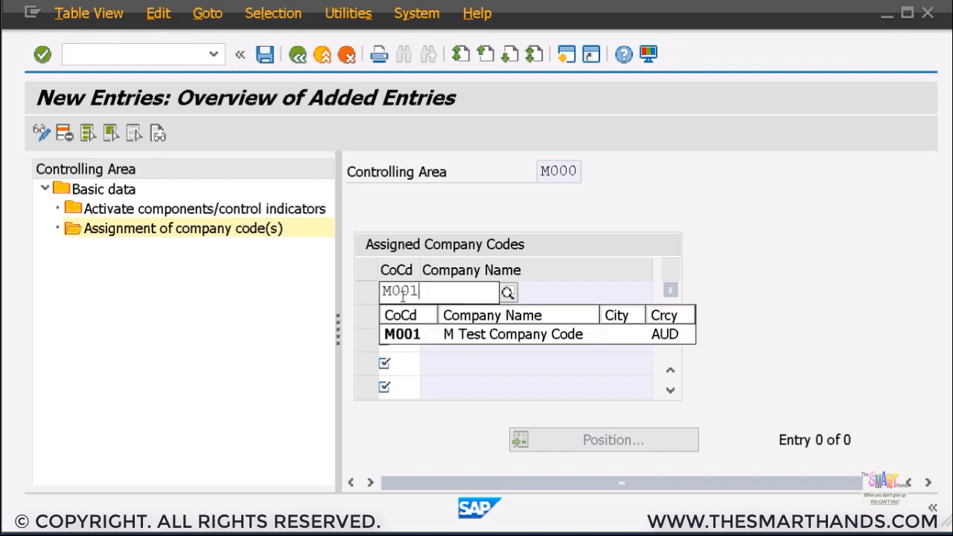
{"action": "left_click", "coordinate": [468, 339]}
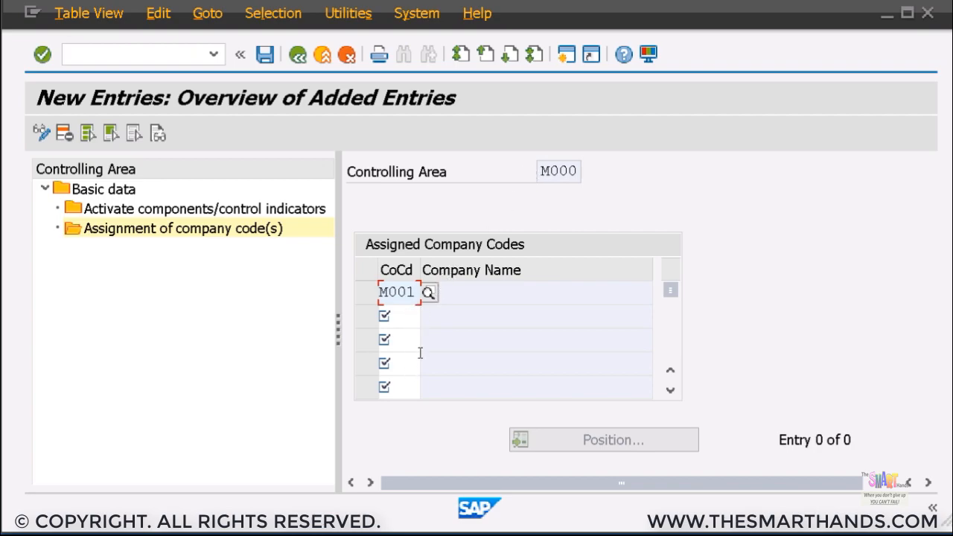
{"action": "key", "text": "Return"}
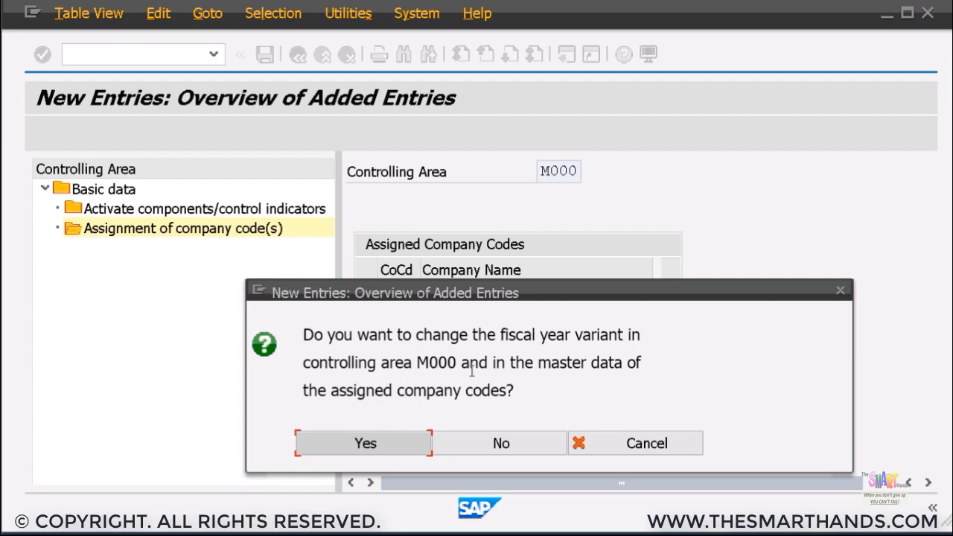
{"action": "left_click", "coordinate": [390, 442]}
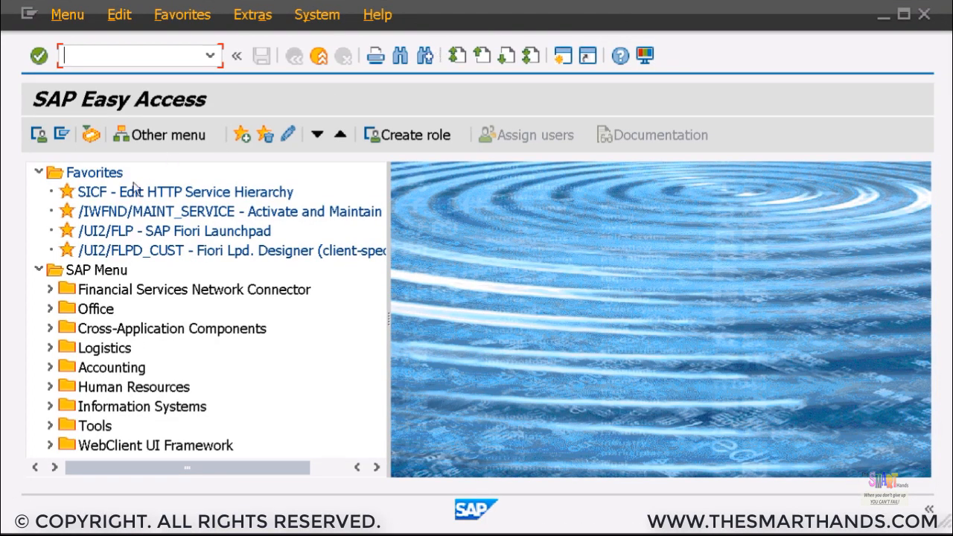
Step: Expand Accounting > Controlling > Cost Center Accounting > Master Data > Standard Hierarchy in Easy Access
{"action": "left_click", "coordinate": [40, 172]}
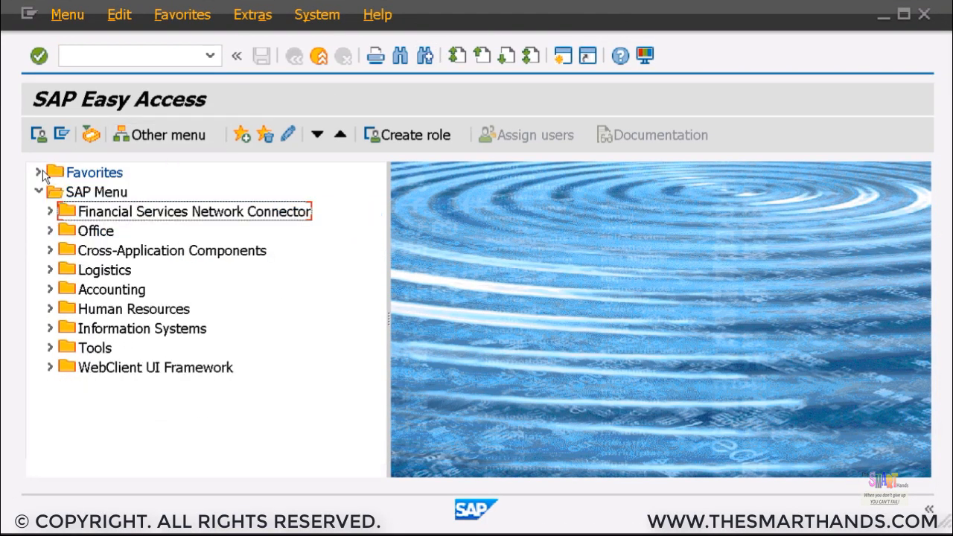
{"action": "left_click", "coordinate": [50, 289]}
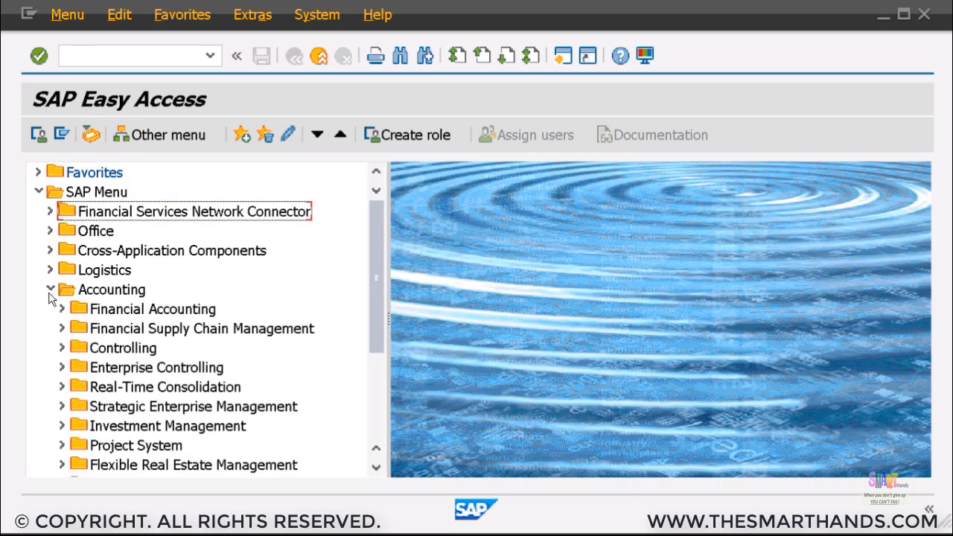
{"action": "left_click", "coordinate": [62, 348]}
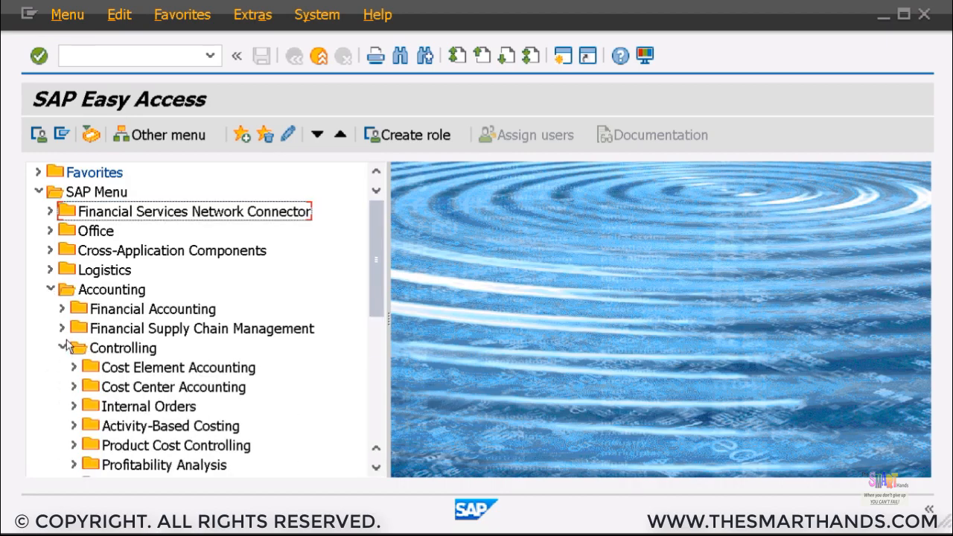
{"action": "left_click", "coordinate": [74, 309]}
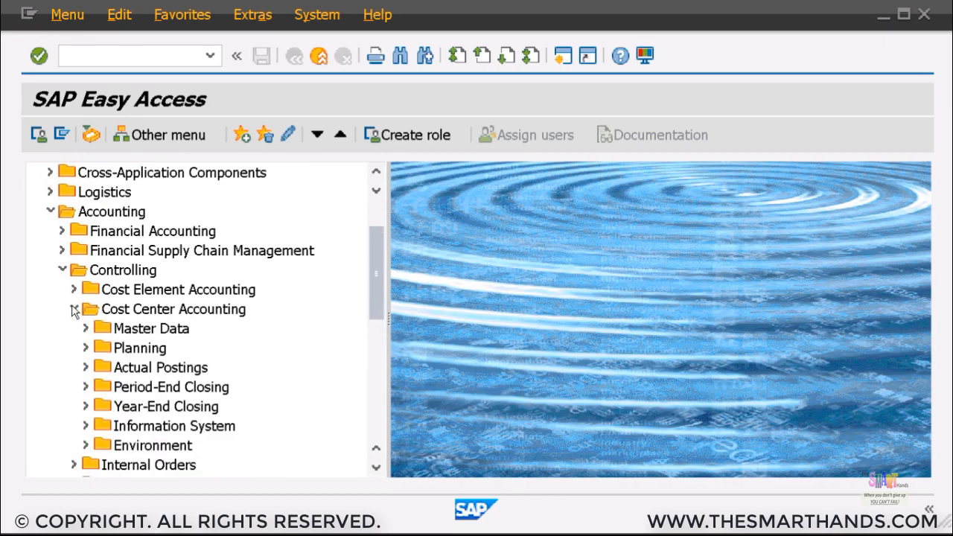
{"action": "left_click", "coordinate": [83, 329]}
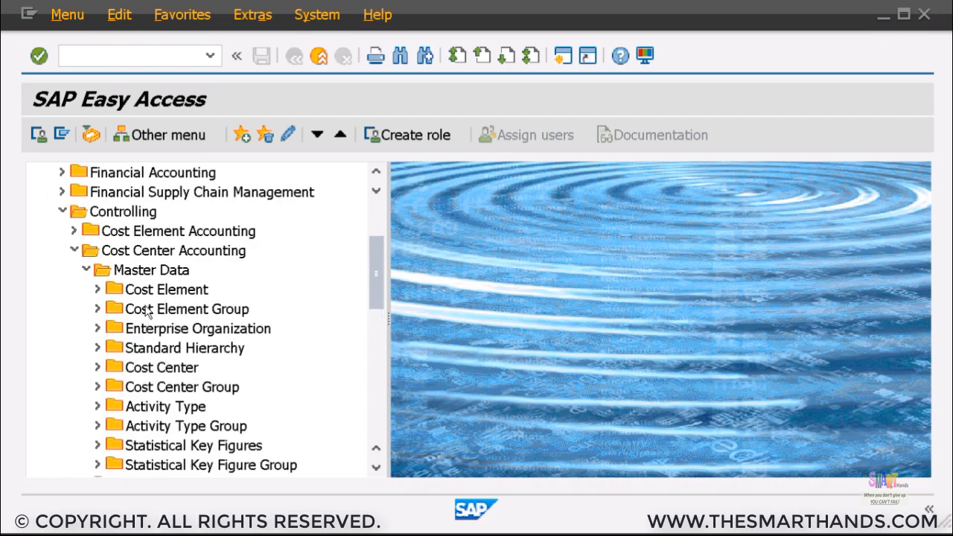
{"action": "left_click", "coordinate": [74, 252]}
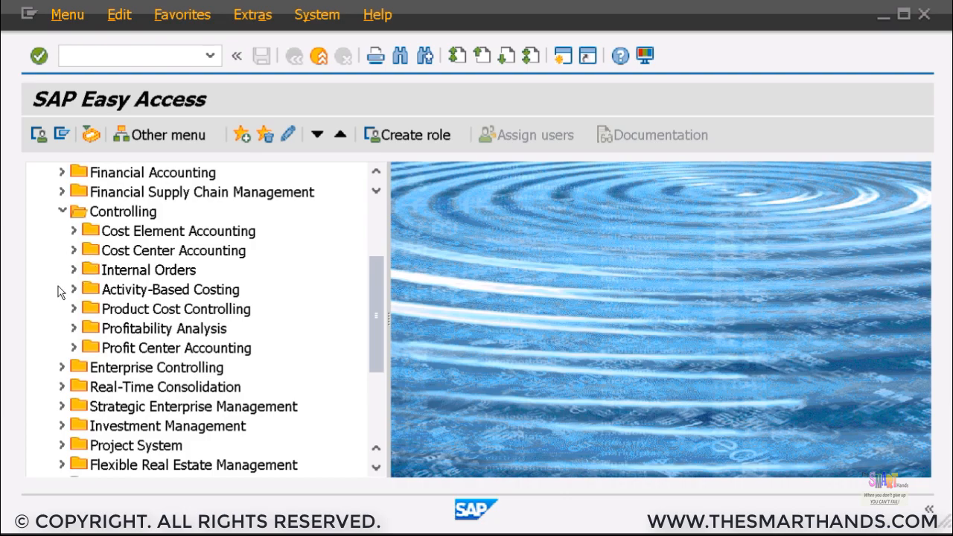
{"action": "left_click", "coordinate": [73, 251]}
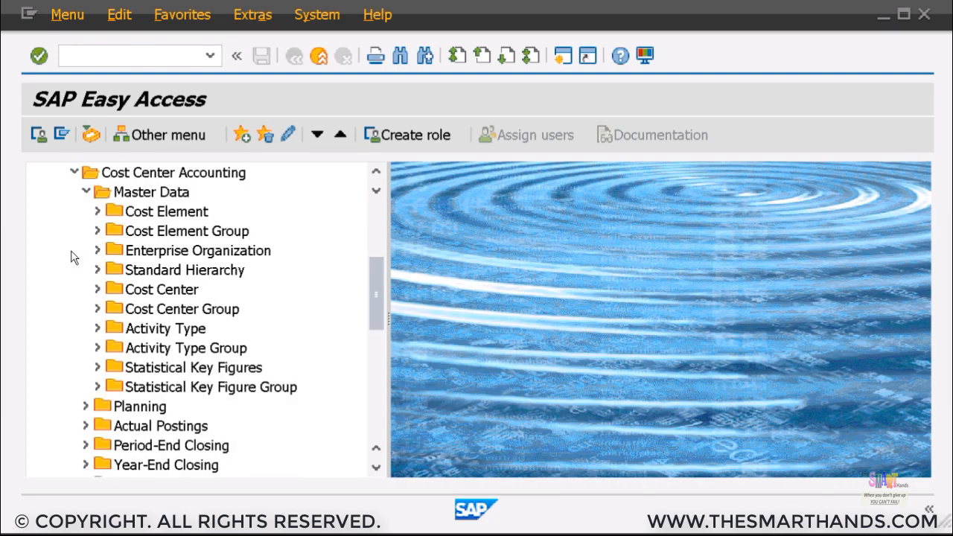
{"action": "left_click", "coordinate": [97, 271]}
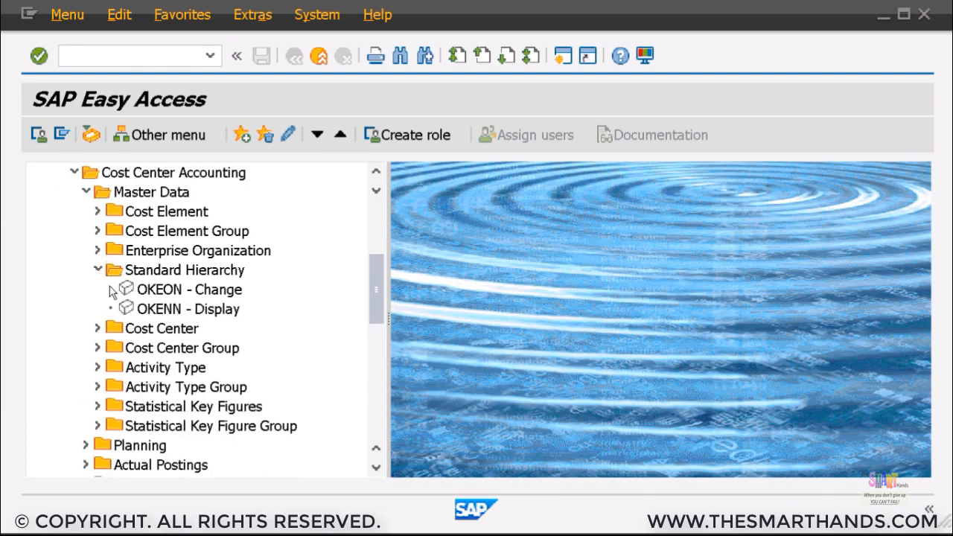
Step: Change the standard hierarchy for controlling area M000
{"action": "double_click", "coordinate": [209, 289]}
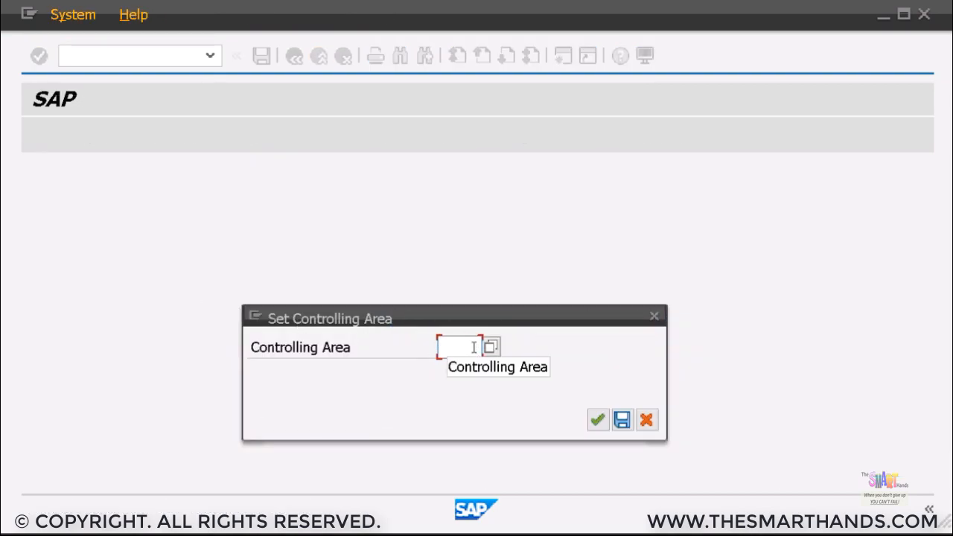
{"action": "type", "text": "m000"}
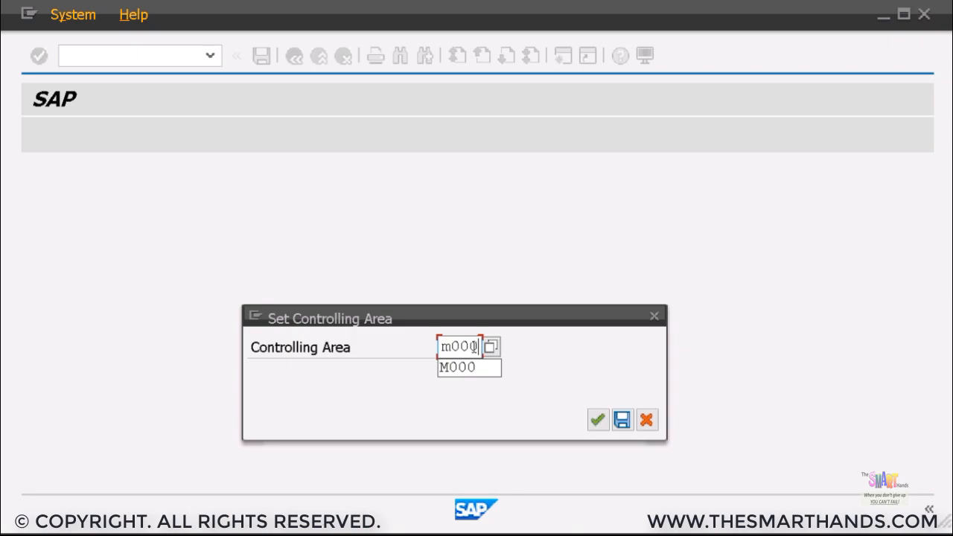
{"action": "key", "text": "Return"}
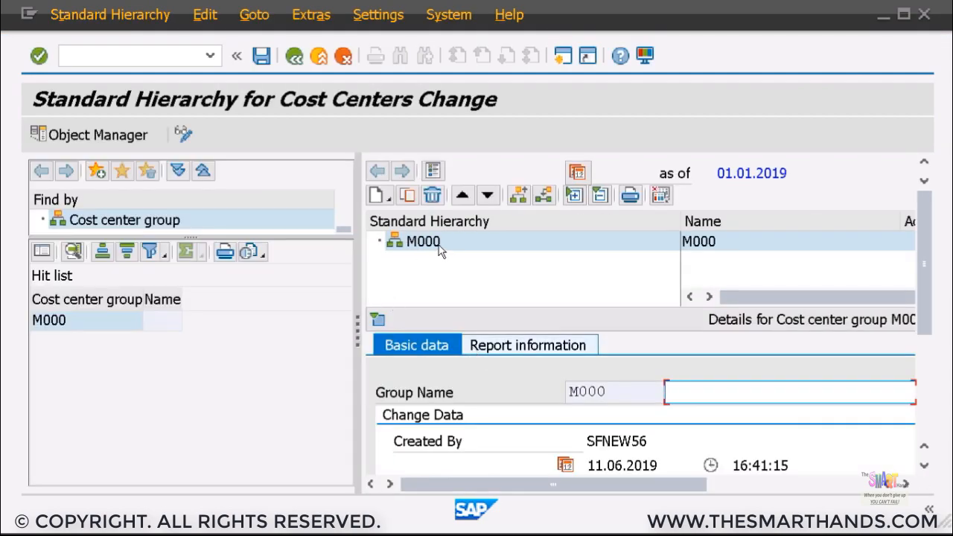
Step: Name hierarchy M000 'M000 Std Hierarchy'
{"action": "left_click_drag", "start_coordinate": [344, 298], "coordinate": [304, 302]}
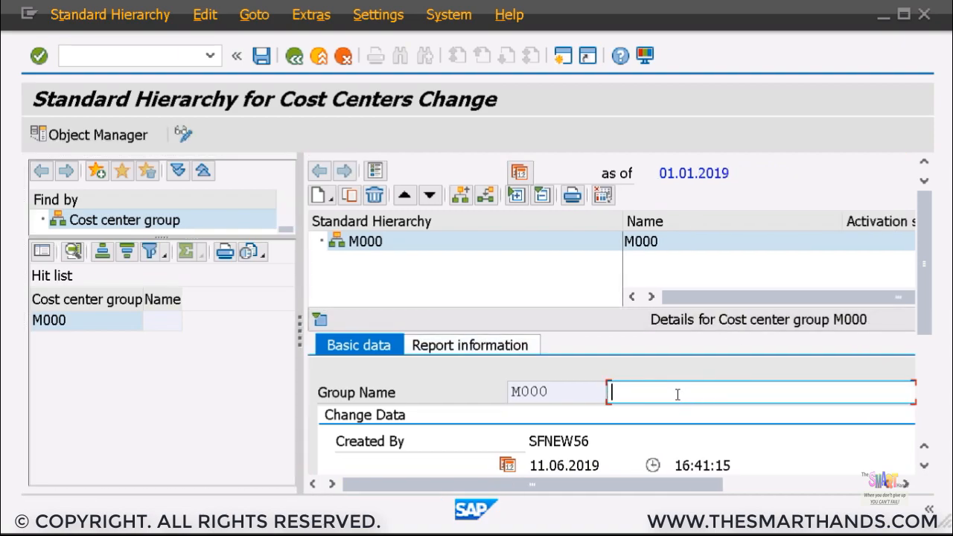
{"action": "type", "text": "M000 Std Hierarchy"}
{"action": "key", "text": "Return"}
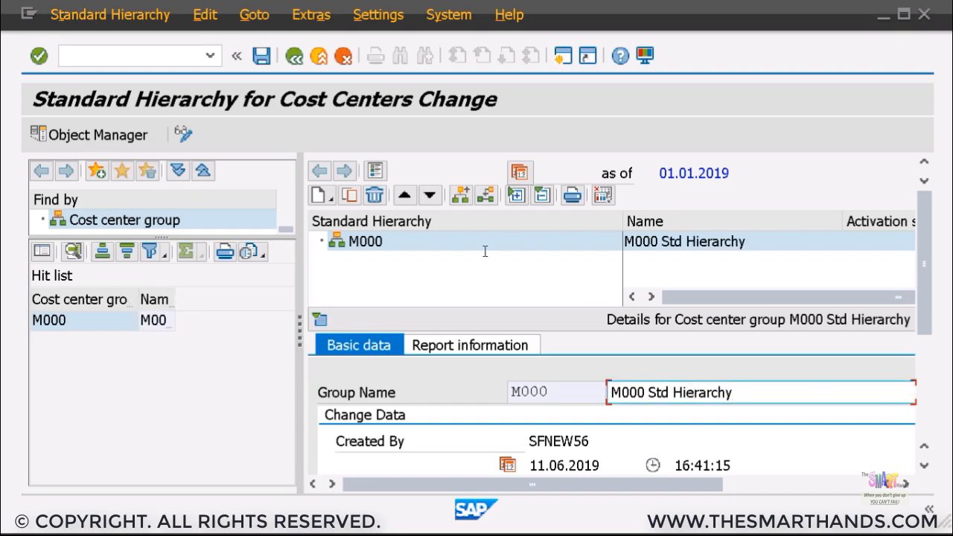
Step: Create lower-level group A01 'Admin Group' under M000
{"action": "right_click", "coordinate": [370, 249]}
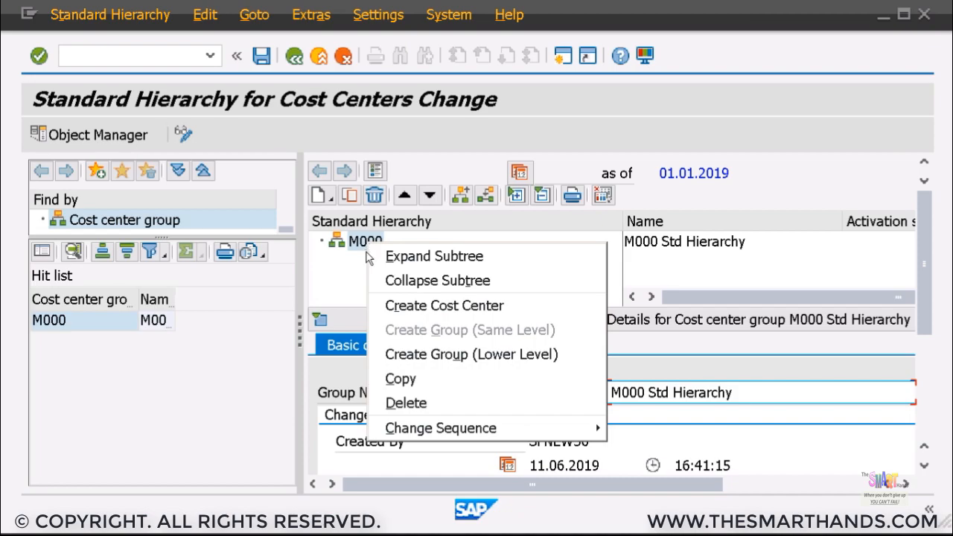
{"action": "left_click", "coordinate": [462, 356]}
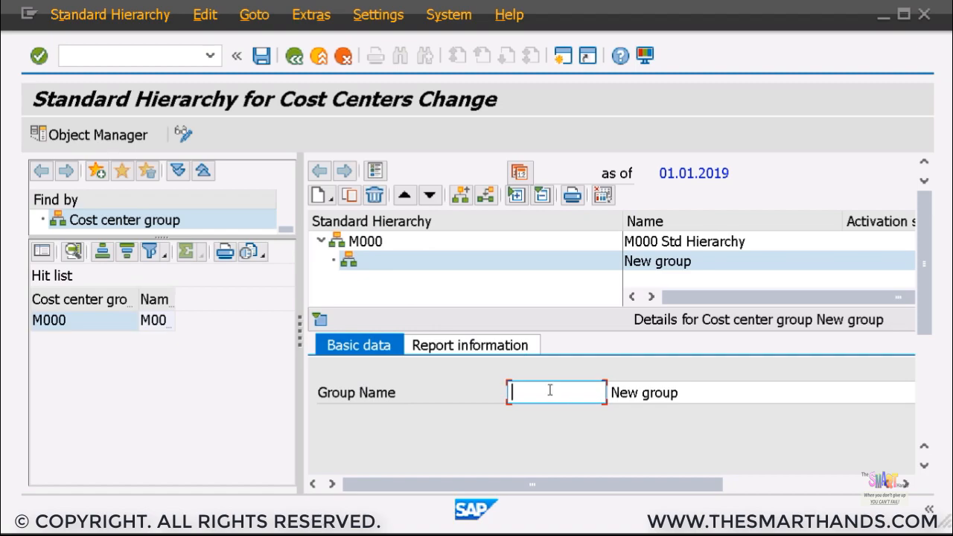
{"action": "type", "text": "A01"}
{"action": "key", "text": "Tab"}
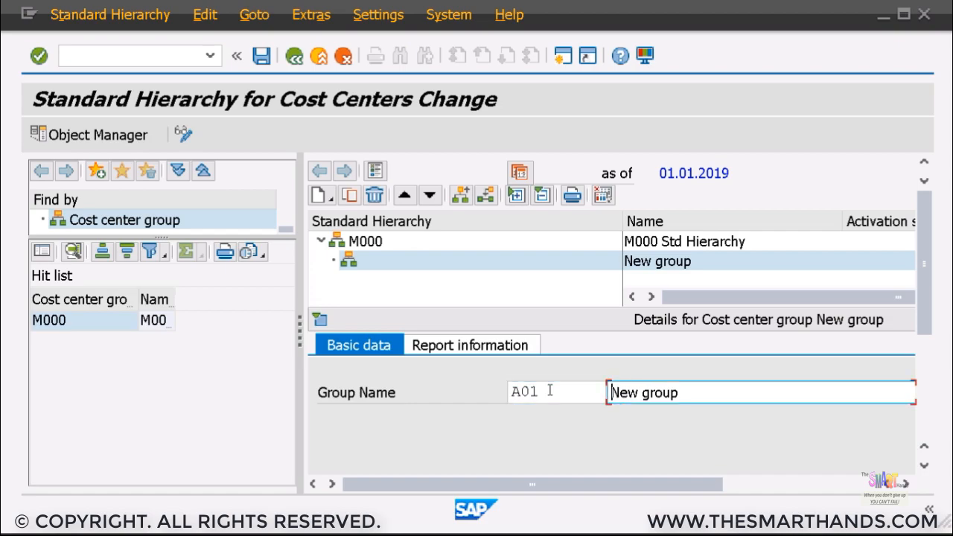
{"action": "type", "text": "Admin Group"}
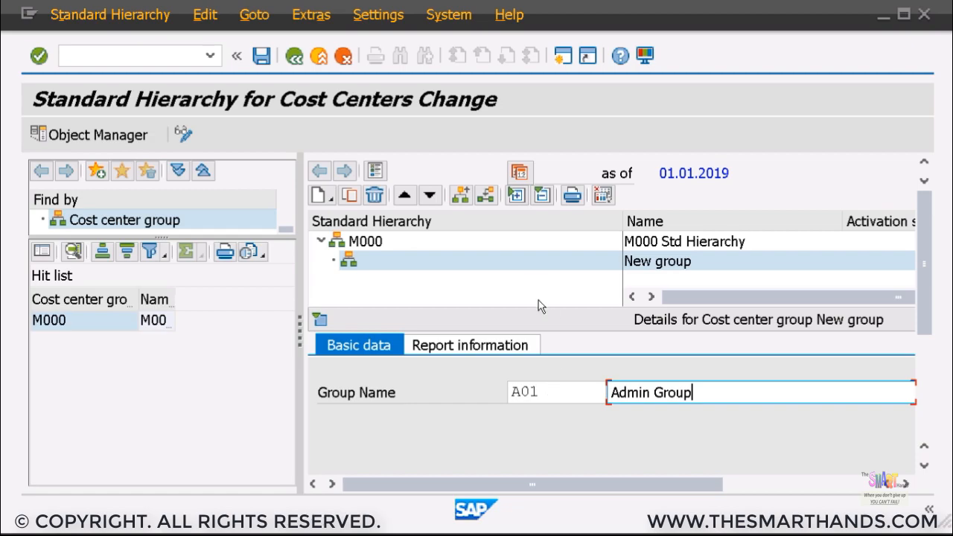
{"action": "key", "text": "Return"}
{"action": "right_click", "coordinate": [370, 267]}
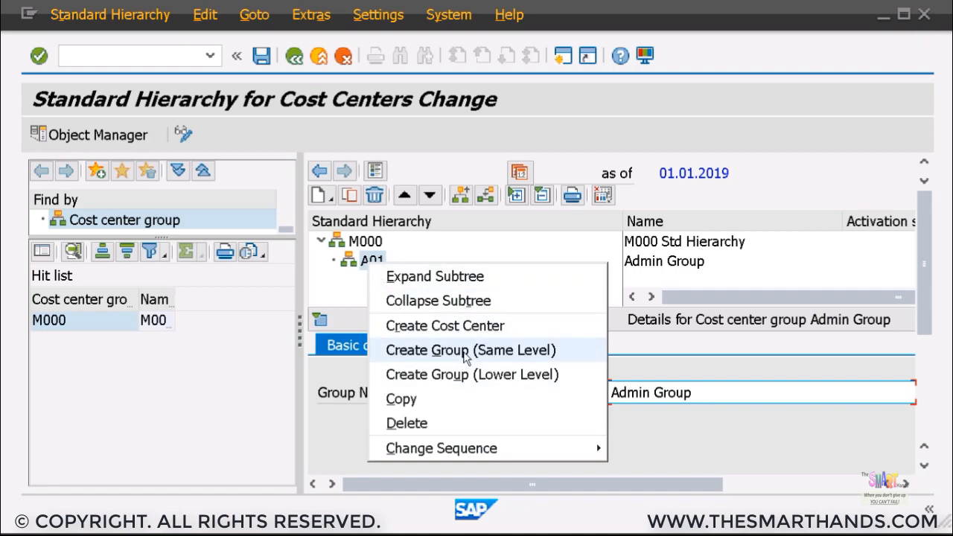
Step: Create same-level group B01 'Engineering Group' beside A01
{"action": "left_click", "coordinate": [465, 356]}
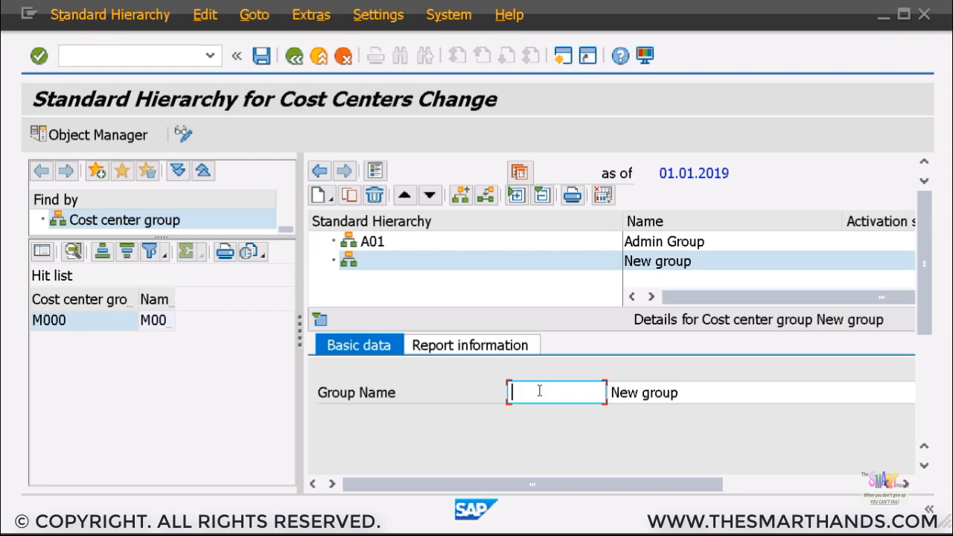
{"action": "type", "text": "B01"}
{"action": "key", "text": "Tab"}
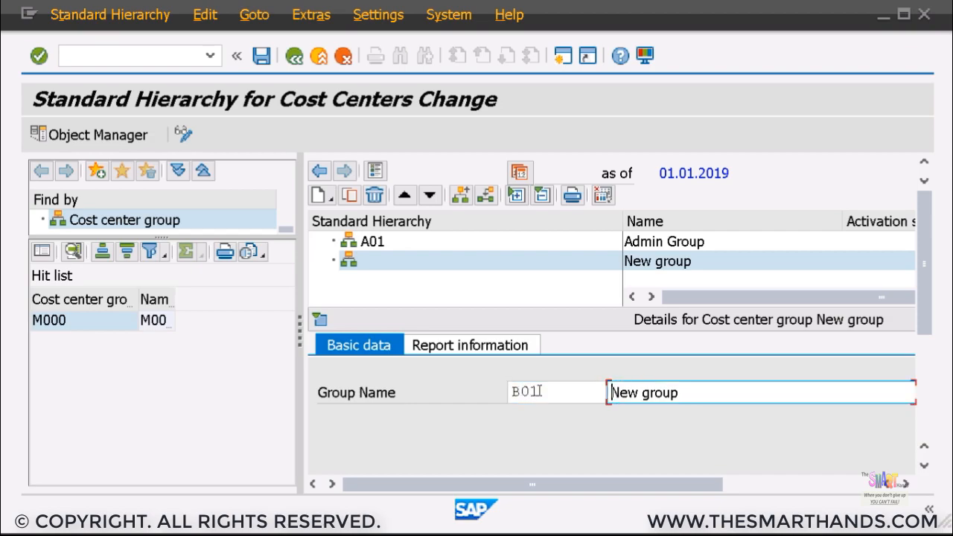
{"action": "type", "text": "Enginee"}
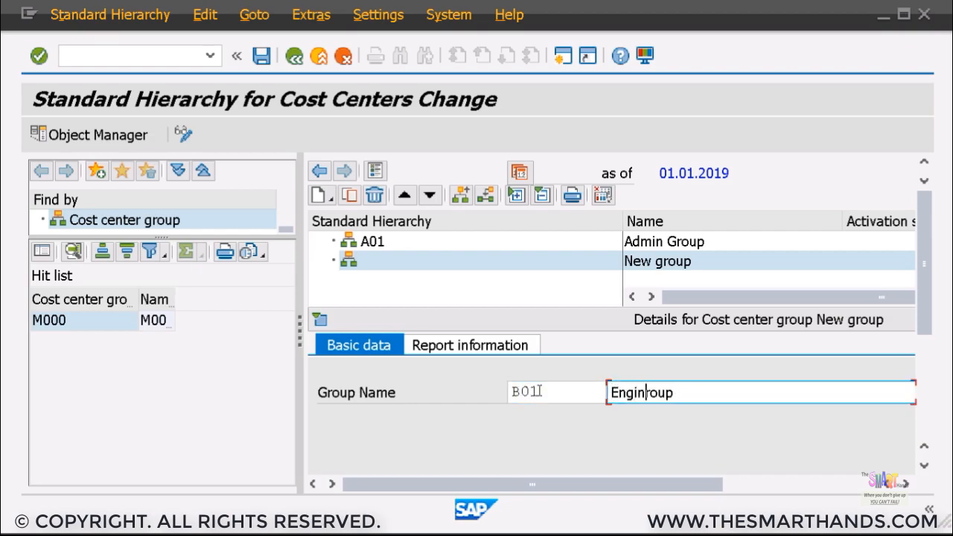
{"action": "type", "text": "ring Group"}
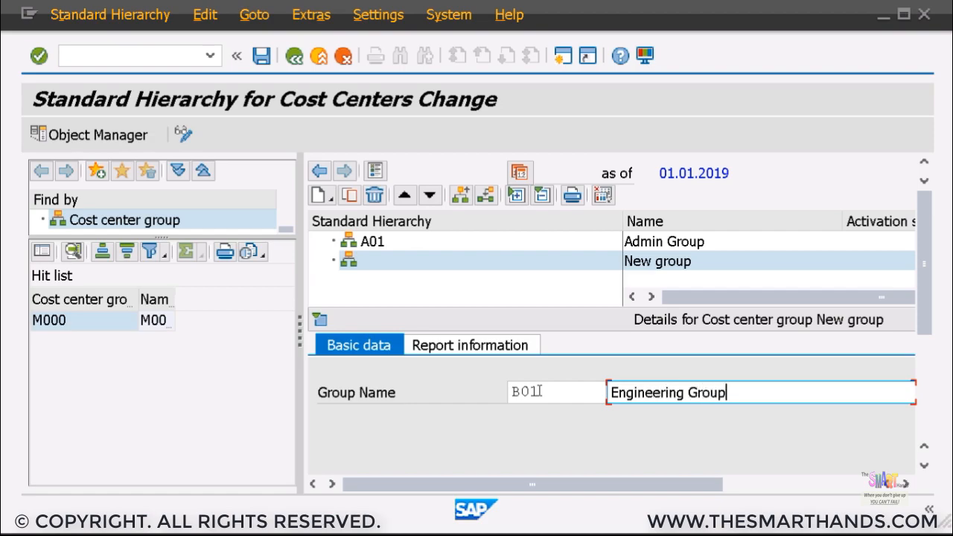
{"action": "key", "text": "Return"}
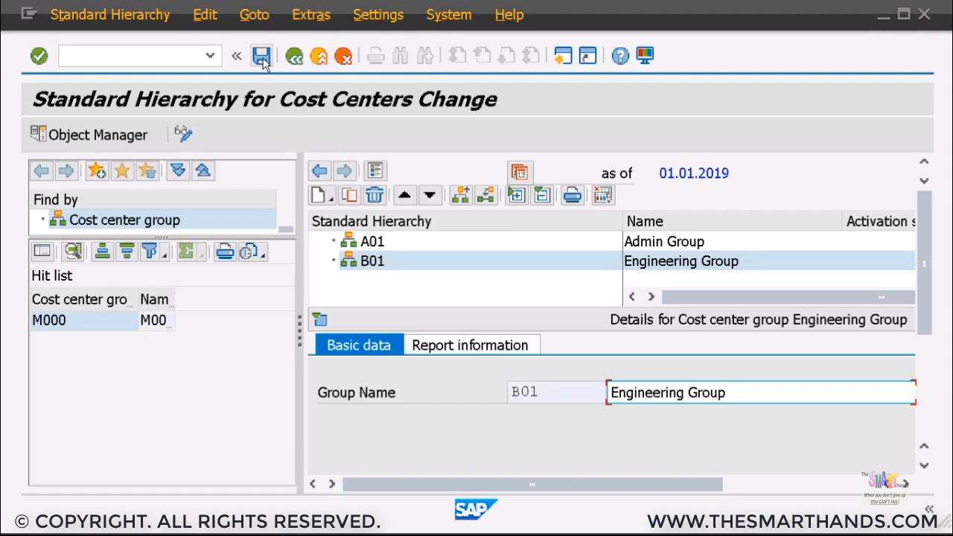
{"action": "left_click", "coordinate": [373, 242]}
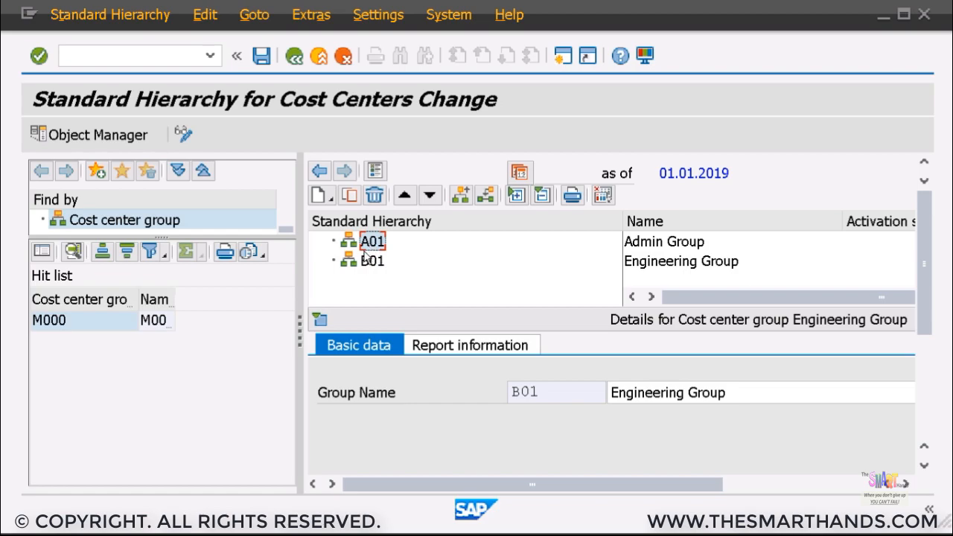
{"action": "scroll", "coordinate": [366, 262], "scroll_direction": "up", "scroll_amount": 1}
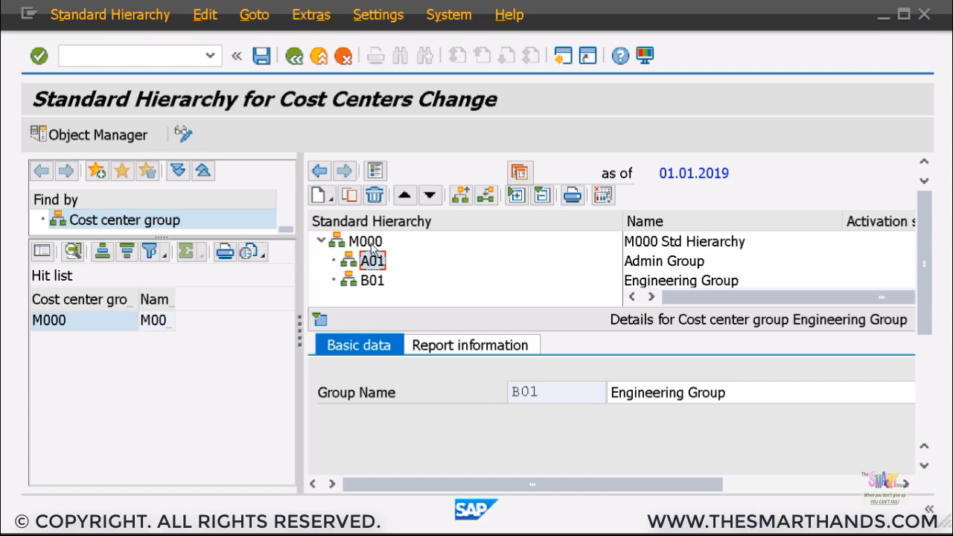
{"action": "left_click", "coordinate": [372, 243]}
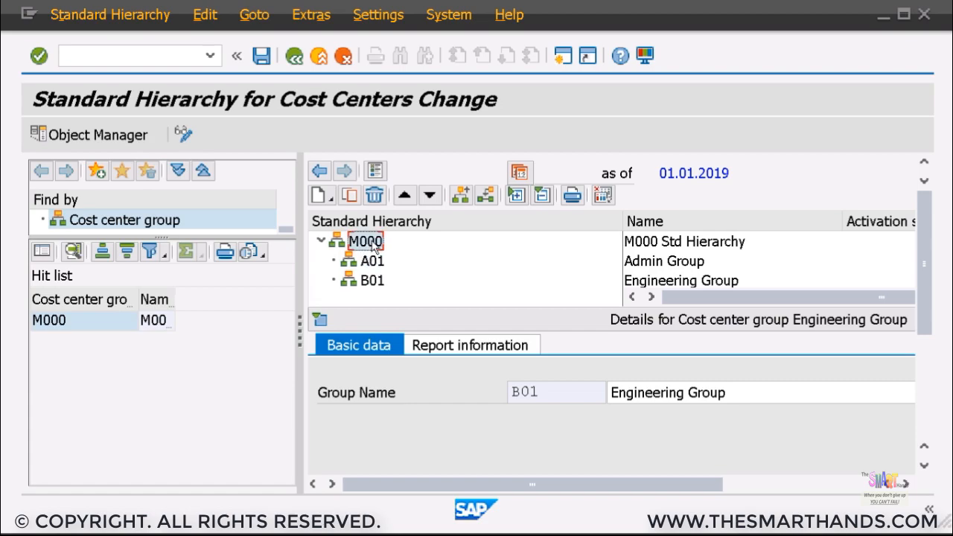
{"action": "left_click", "coordinate": [374, 264]}
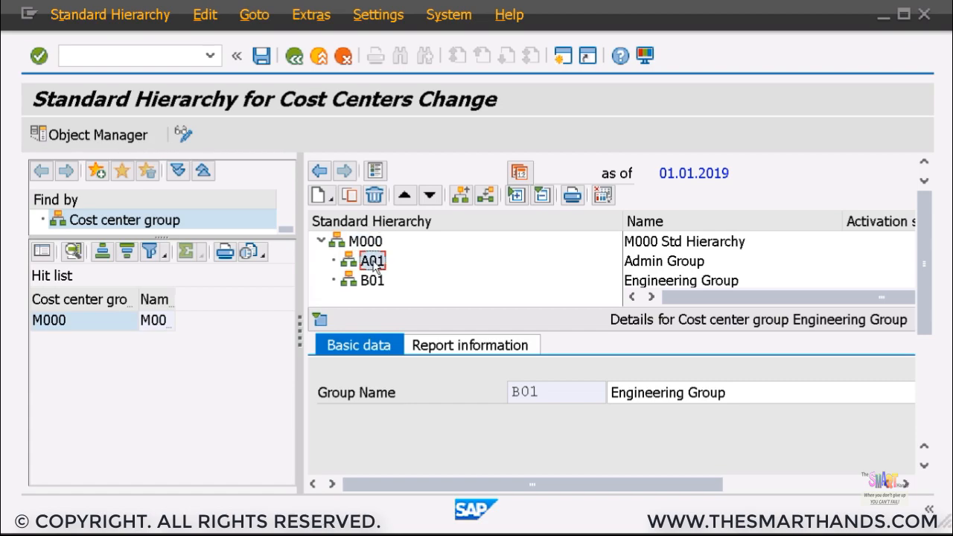
{"action": "double_click", "coordinate": [375, 266]}
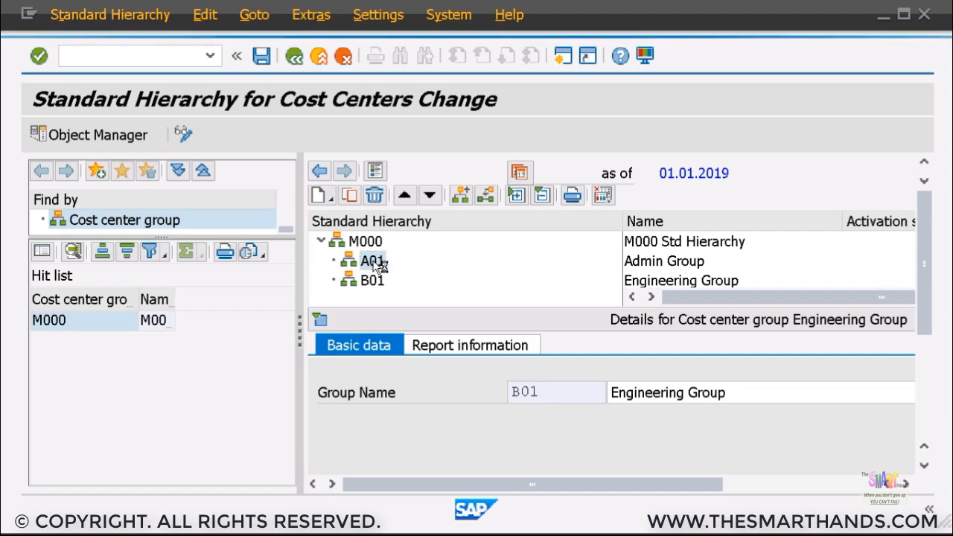
{"action": "right_click", "coordinate": [377, 265]}
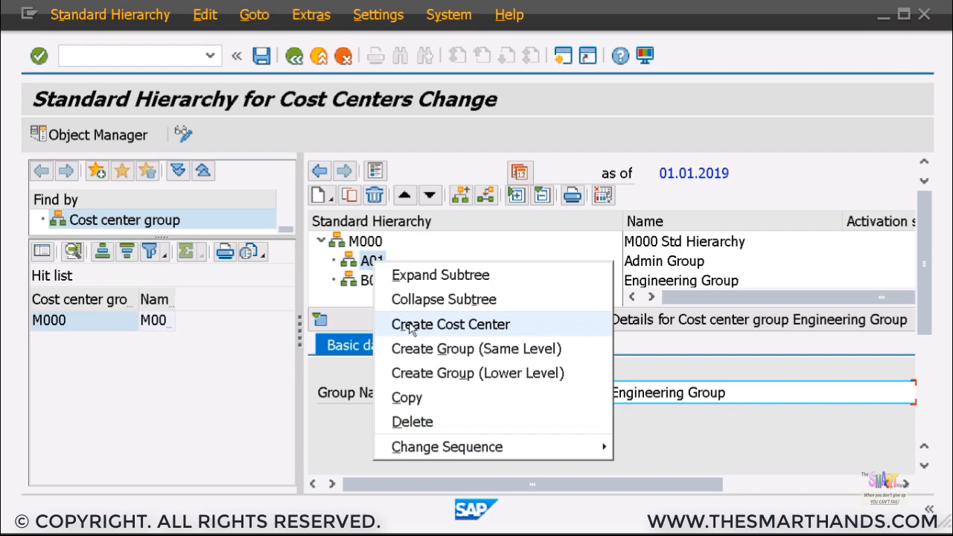
Step: Create cost center M001001 under A01 with the analysis time frame starting 01.01.2018
{"action": "left_click", "coordinate": [414, 328]}
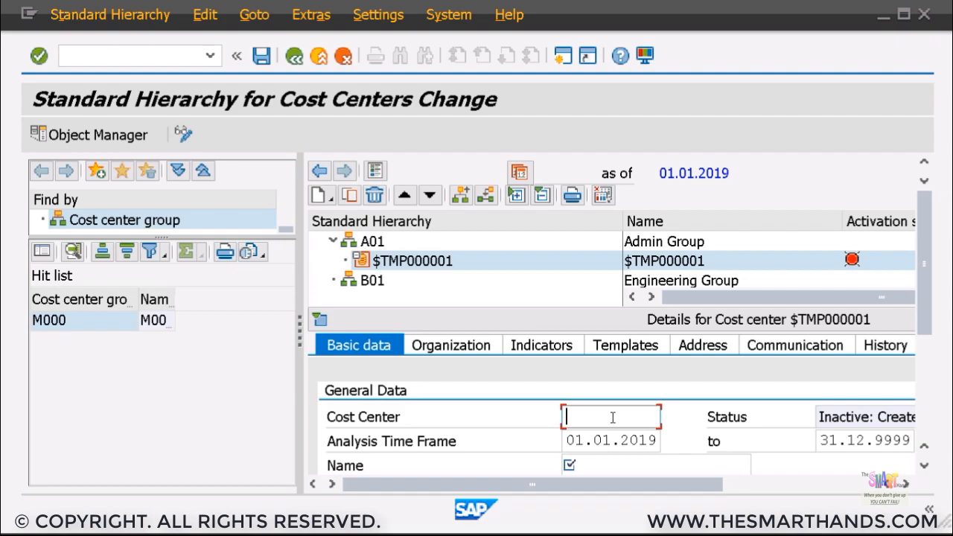
{"action": "type", "text": "M001"}
{"action": "type", "text": "A"}
{"action": "type", "text": "001"}
{"action": "key", "text": "BackSpace"}
{"action": "key", "text": "BackSpace"}
{"action": "type", "text": "1"}
{"action": "key", "text": "BackSpace"}
{"action": "key", "text": "BackSpace"}
{"action": "key", "text": "BackSpace"}
{"action": "type", "text": "001"}
{"action": "left_click_drag", "start_coordinate": [652, 441], "coordinate": [665, 441]}
{"action": "type", "text": "8"}
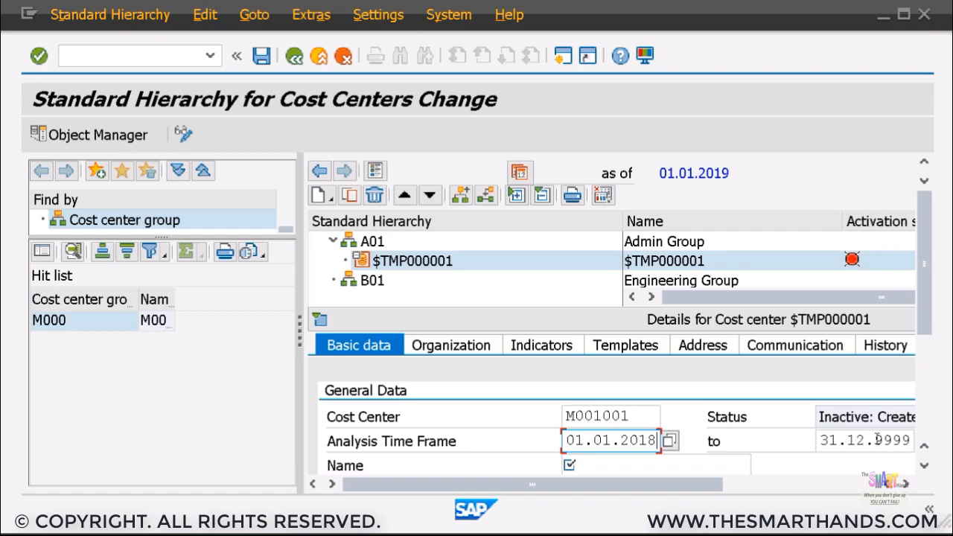
Step: Enter 'Corporate Finance' as both name and description of cost center M001001
{"action": "left_click", "coordinate": [674, 465]}
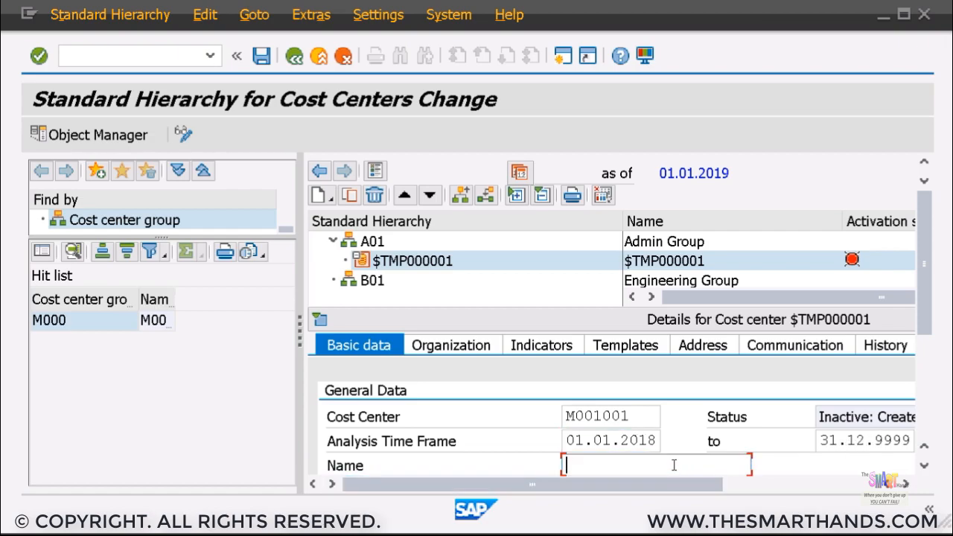
{"action": "scroll", "coordinate": [674, 465], "scroll_direction": "down", "scroll_amount": 1}
{"action": "type", "text": "C"}
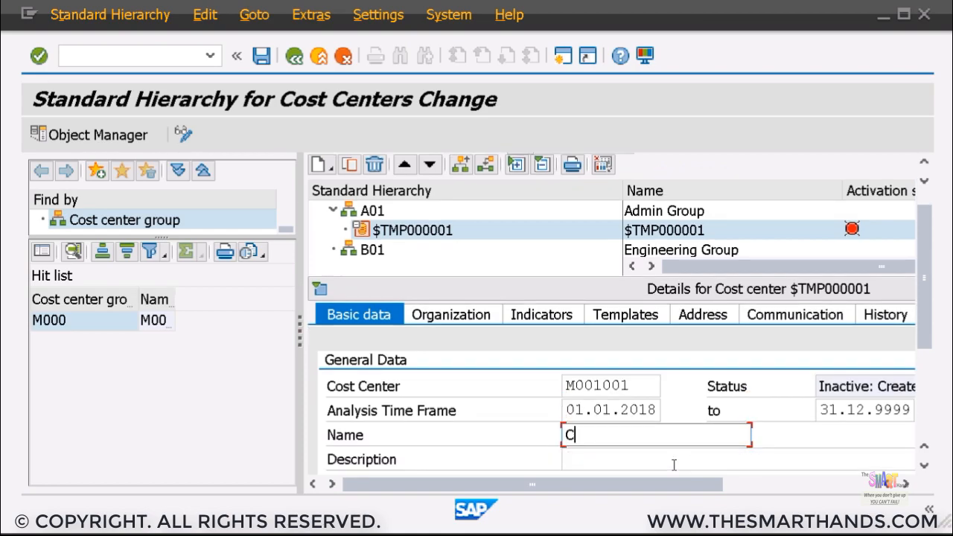
{"action": "type", "text": "orporate Finance"}
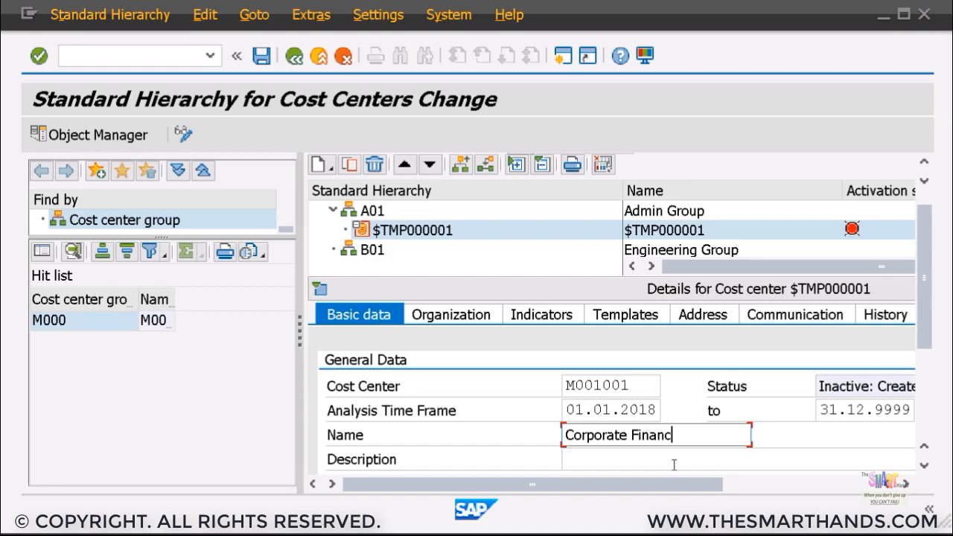
{"action": "left_click_drag", "start_coordinate": [693, 435], "coordinate": [557, 454]}
{"action": "key", "text": "ctrl+c"}
{"action": "left_click", "coordinate": [593, 455]}
{"action": "key", "text": "ctrl+v"}
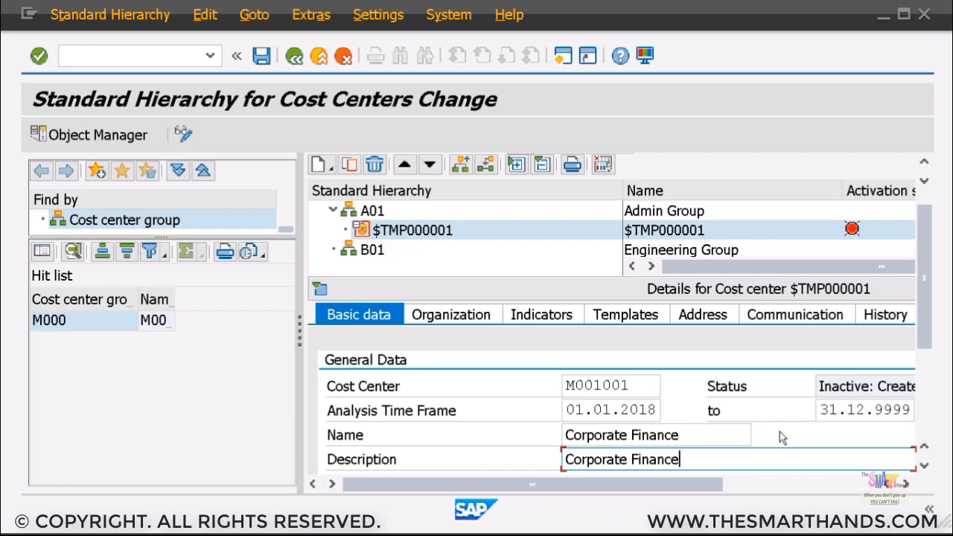
{"action": "scroll", "coordinate": [780, 432], "scroll_direction": "down", "scroll_amount": 1}
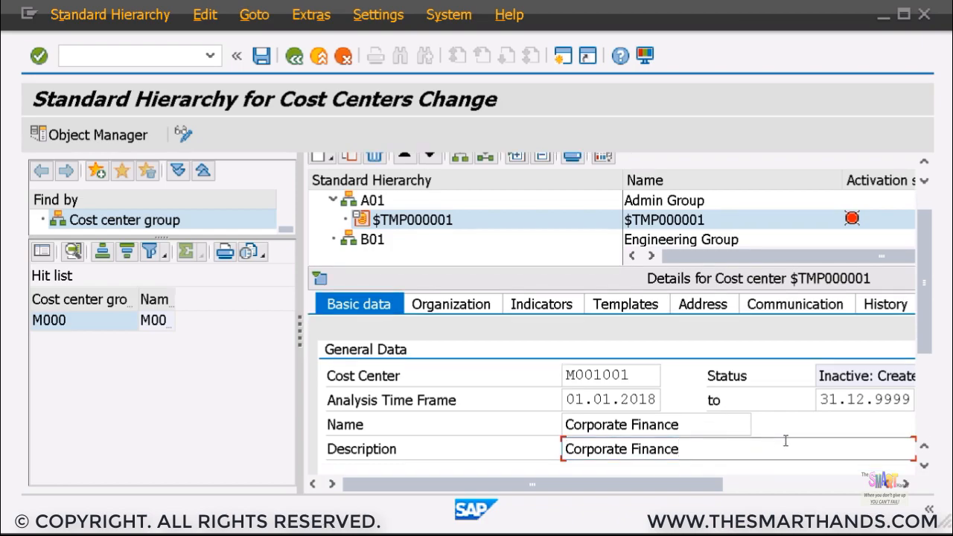
{"action": "scroll", "coordinate": [789, 444], "scroll_direction": "down", "scroll_amount": 5}
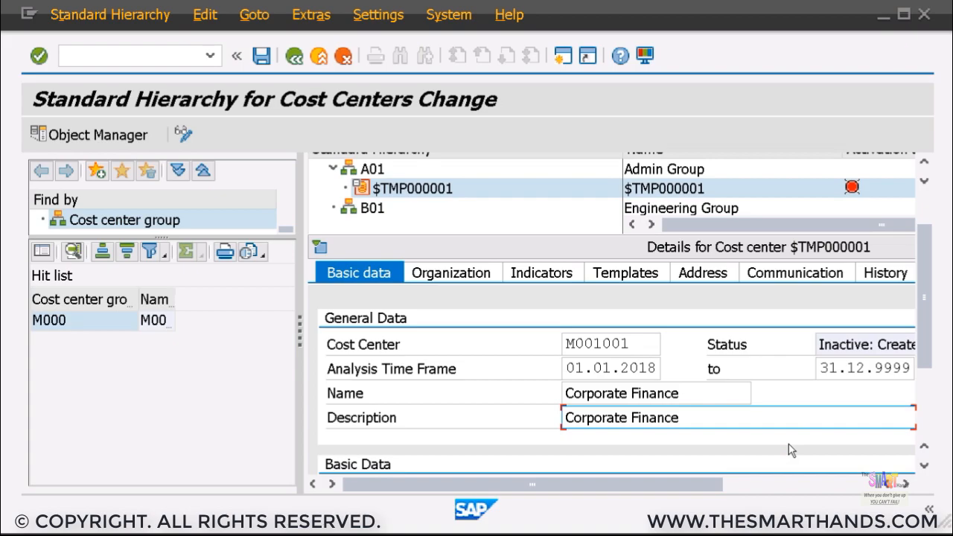
{"action": "scroll", "coordinate": [782, 438], "scroll_direction": "down", "scroll_amount": 1}
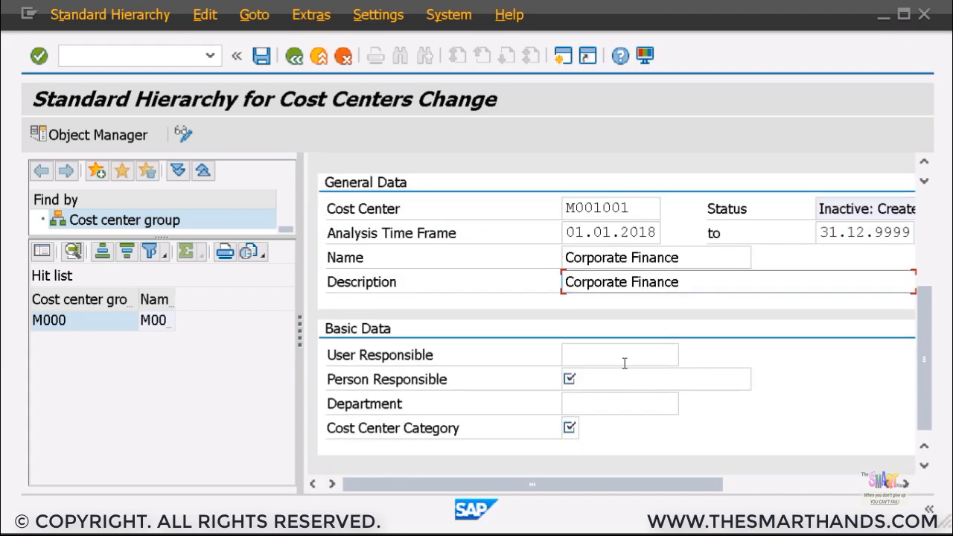
Step: Fill in the responsible user ID, the person responsible's name, and department Finance for M001001
{"action": "left_click", "coordinate": [624, 356]}
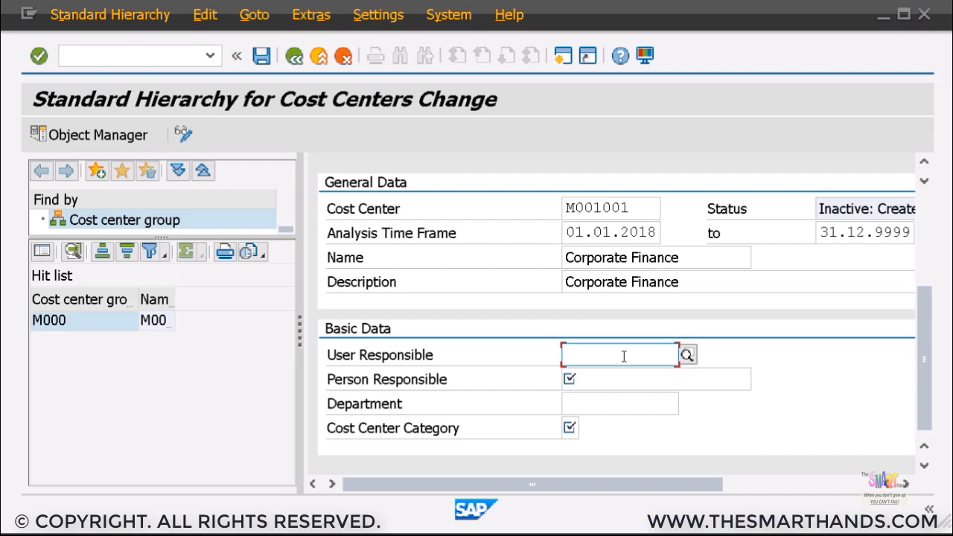
{"action": "type", "text": "U0010"}
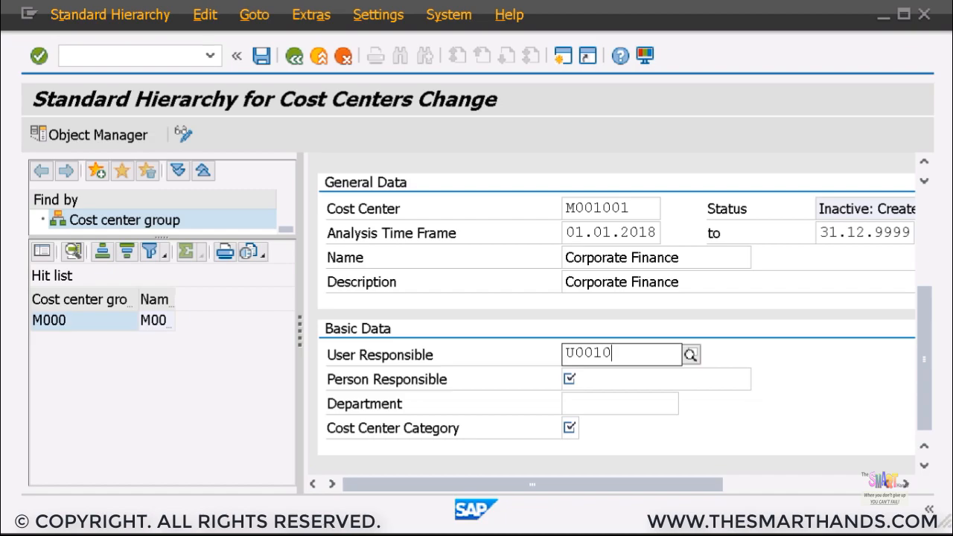
{"action": "type", "text": "34"}
{"action": "key", "text": "Tab"}
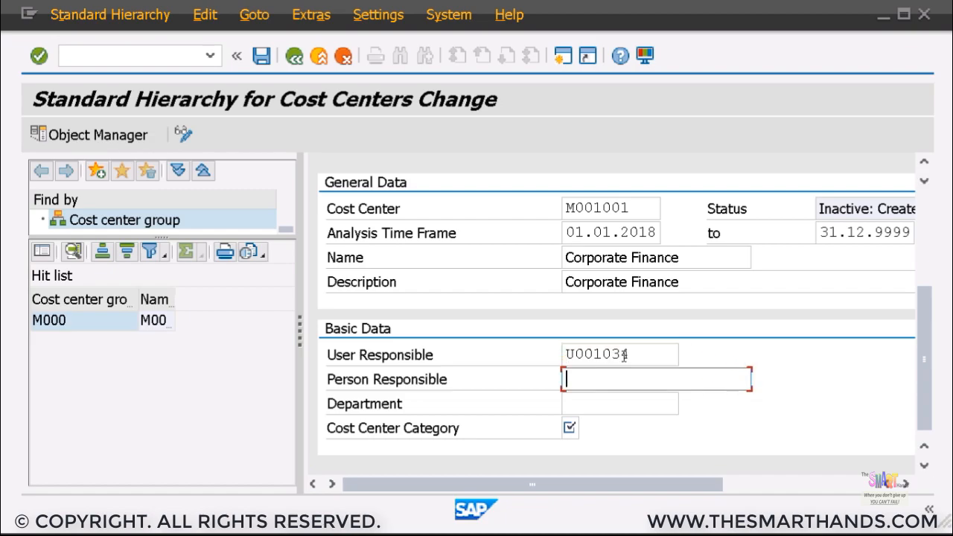
{"action": "type", "text": "John Smith"}
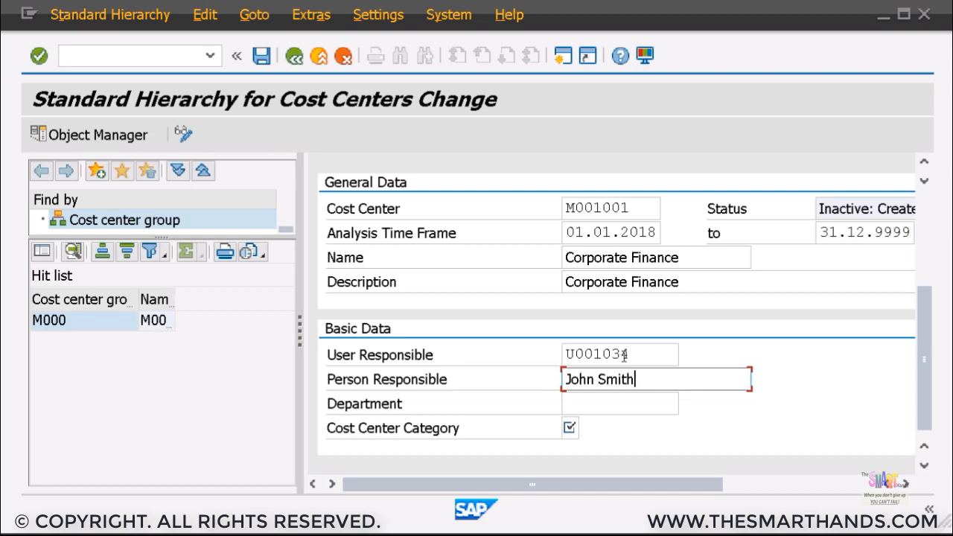
{"action": "key", "text": "Tab"}
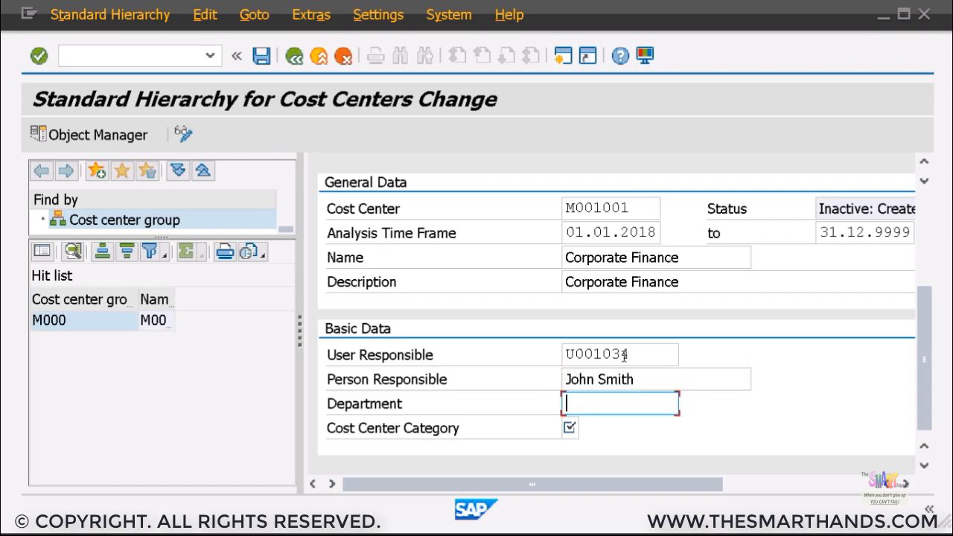
{"action": "type", "text": "Finance"}
{"action": "key", "text": "Tab"}
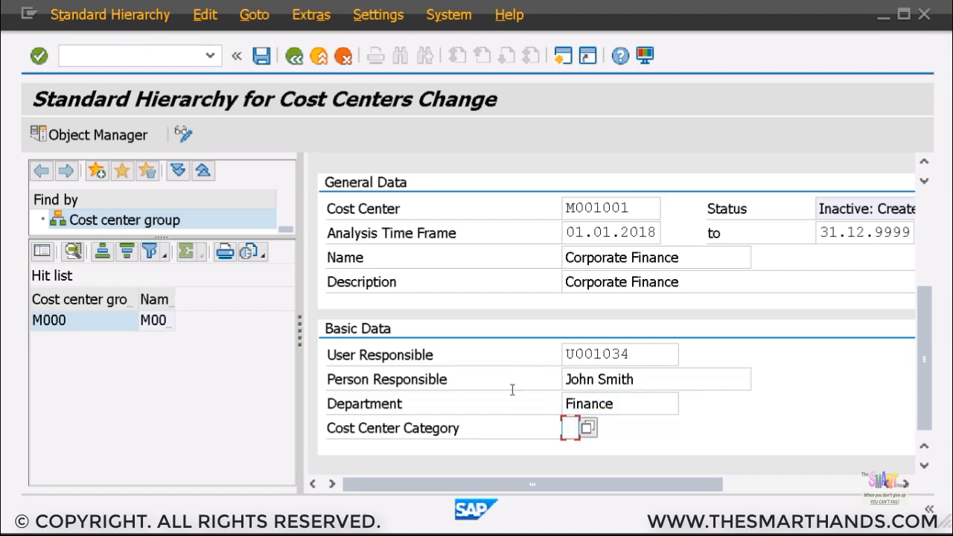
{"action": "scroll", "coordinate": [663, 359], "scroll_direction": "down", "scroll_amount": 1}
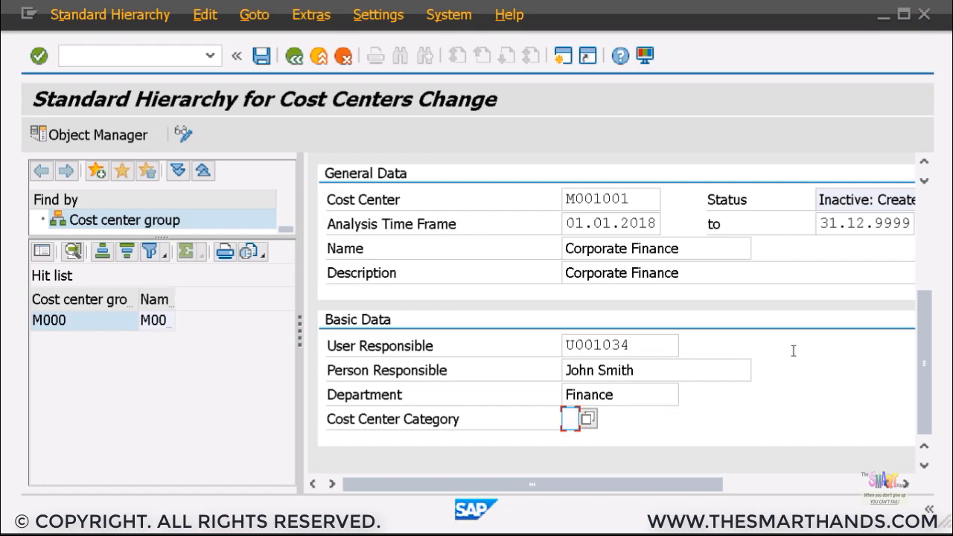
{"action": "left_click_drag", "start_coordinate": [926, 350], "coordinate": [928, 205]}
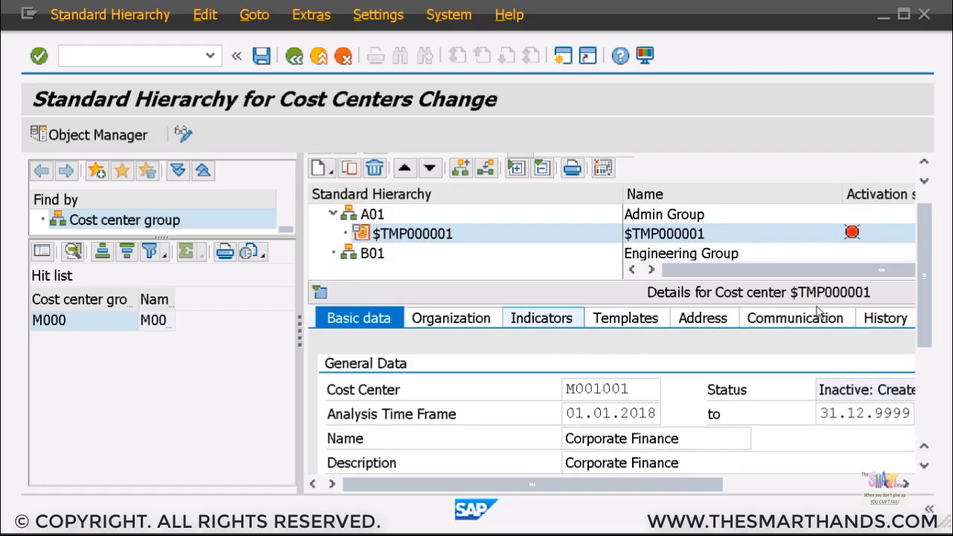
{"action": "left_click_drag", "start_coordinate": [928, 354], "coordinate": [929, 433]}
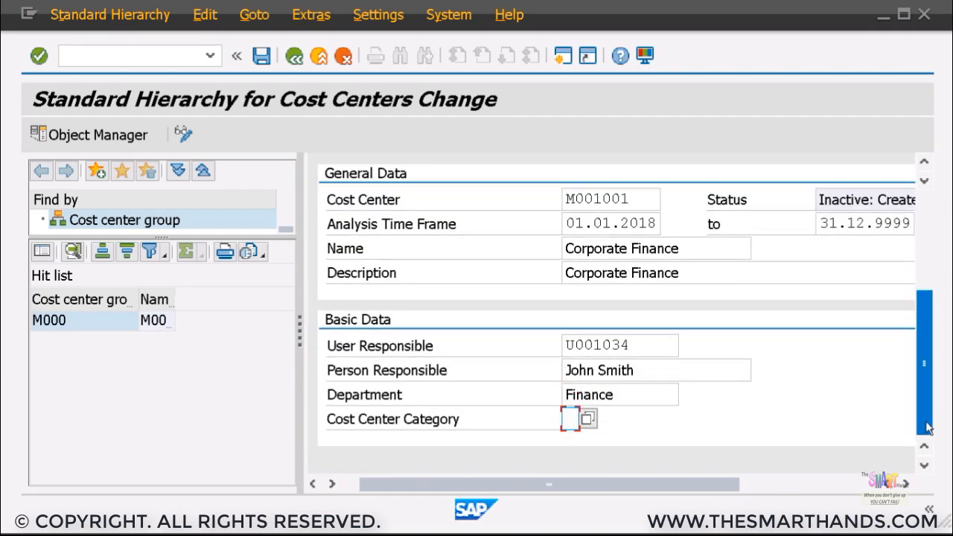
{"action": "left_click", "coordinate": [570, 419]}
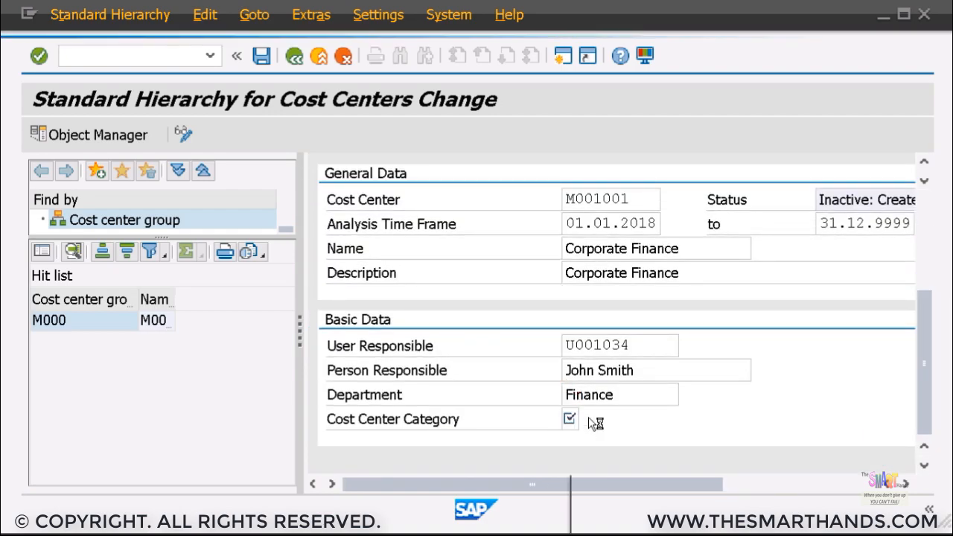
{"action": "left_click", "coordinate": [597, 422]}
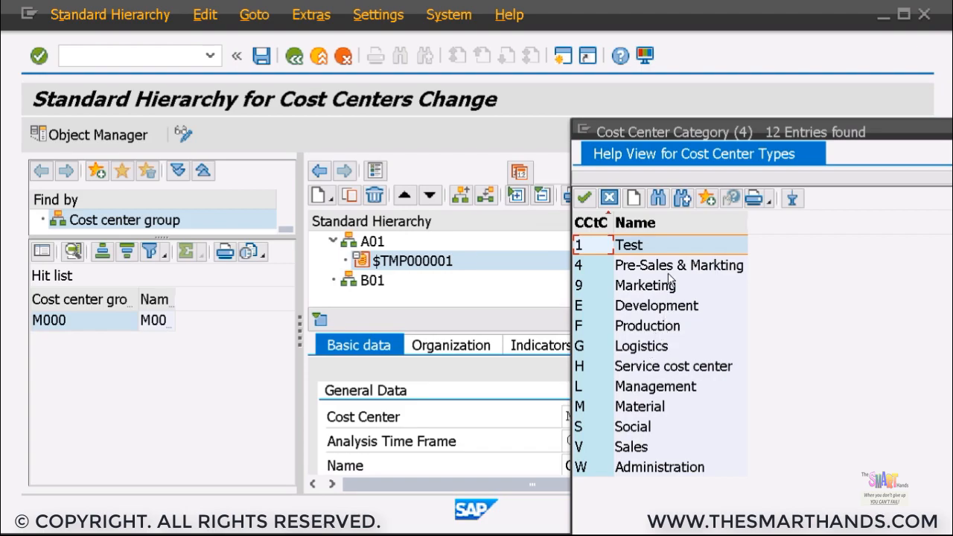
Step: Choose category W (Administration) for cost center M001001
{"action": "double_click", "coordinate": [652, 467]}
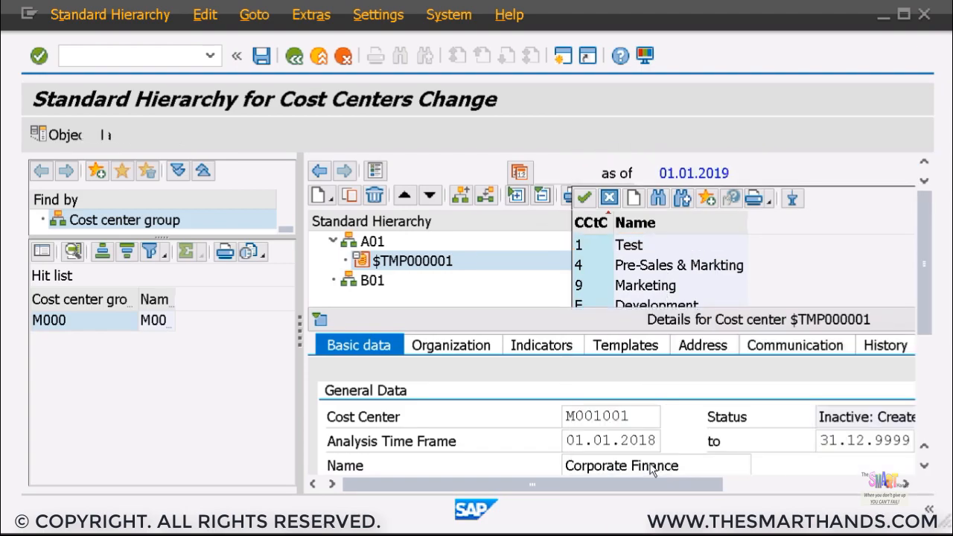
{"action": "scroll", "coordinate": [652, 429], "scroll_direction": "down", "scroll_amount": 1}
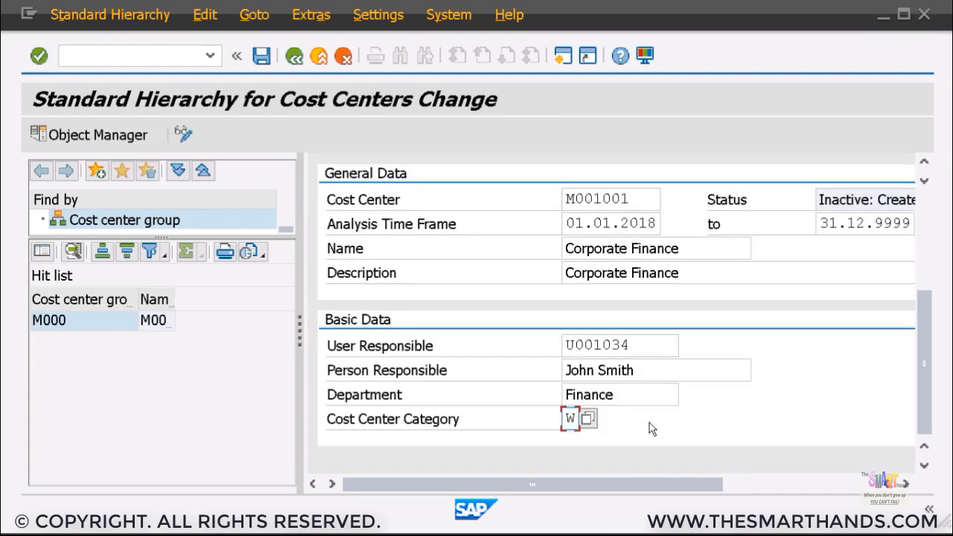
{"action": "left_click_drag", "start_coordinate": [925, 356], "coordinate": [940, 257]}
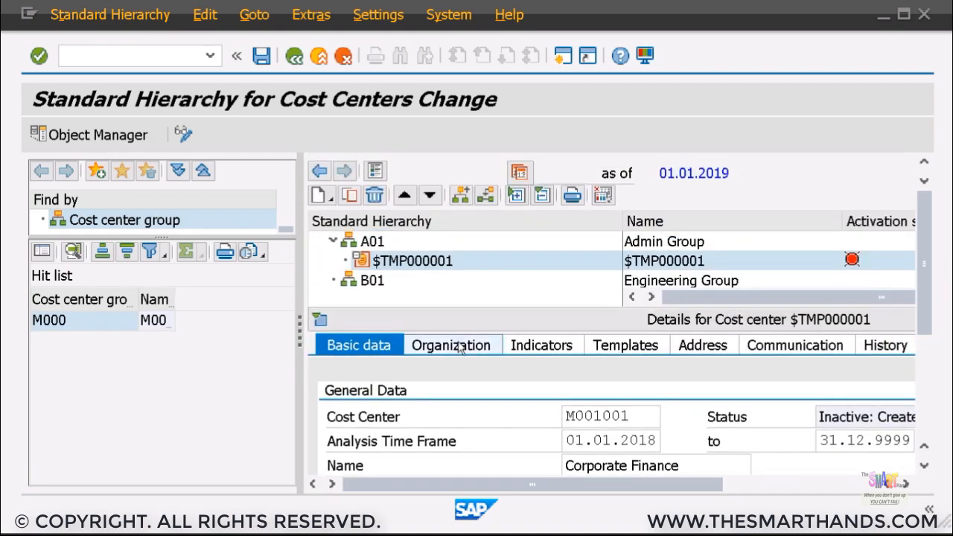
Step: Clear the rejected User Responsible entry on cost center M001001 and view its Organization data
{"action": "scroll", "coordinate": [596, 383], "scroll_direction": "down", "scroll_amount": 5}
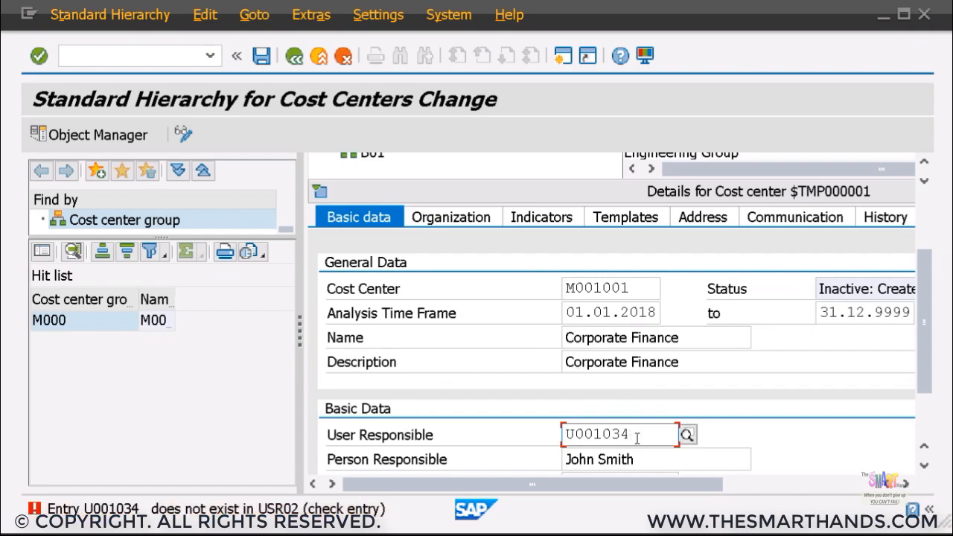
{"action": "left_click_drag", "start_coordinate": [631, 435], "coordinate": [550, 435]}
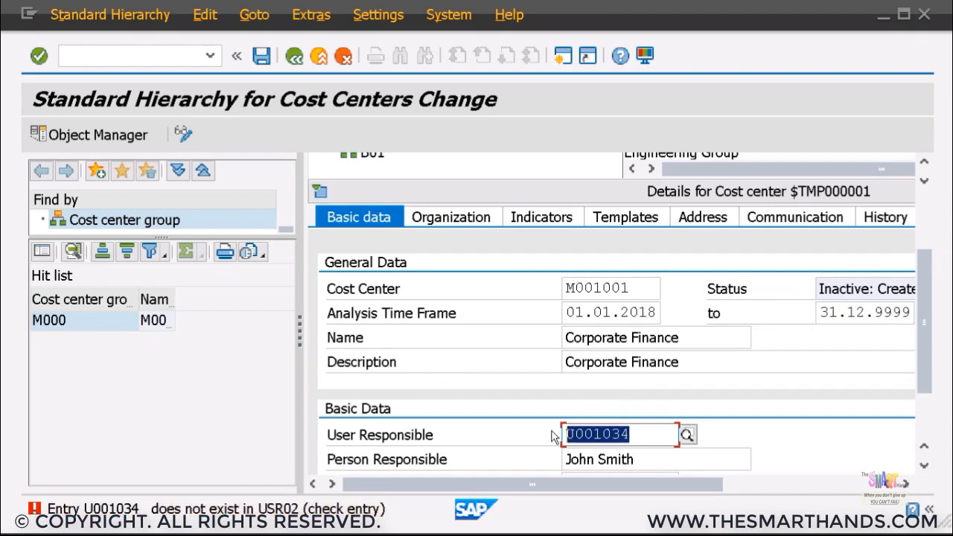
{"action": "key", "text": "BackSpace"}
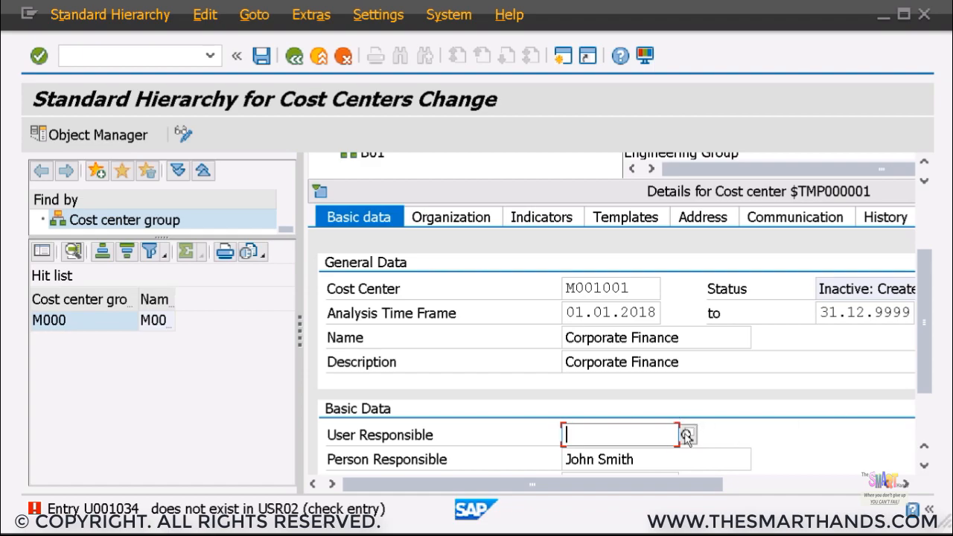
{"action": "left_click", "coordinate": [472, 219]}
{"action": "mouse_move", "coordinate": [570, 492]}
{"action": "left_mouse_down"}
{"action": "mouse_move", "coordinate": [490, 409]}
{"action": "mouse_move", "coordinate": [428, 423]}
{"action": "mouse_move", "coordinate": [423, 319]}
{"action": "mouse_move", "coordinate": [477, 281]}
{"action": "mouse_move", "coordinate": [491, 288]}
{"action": "left_mouse_up"}
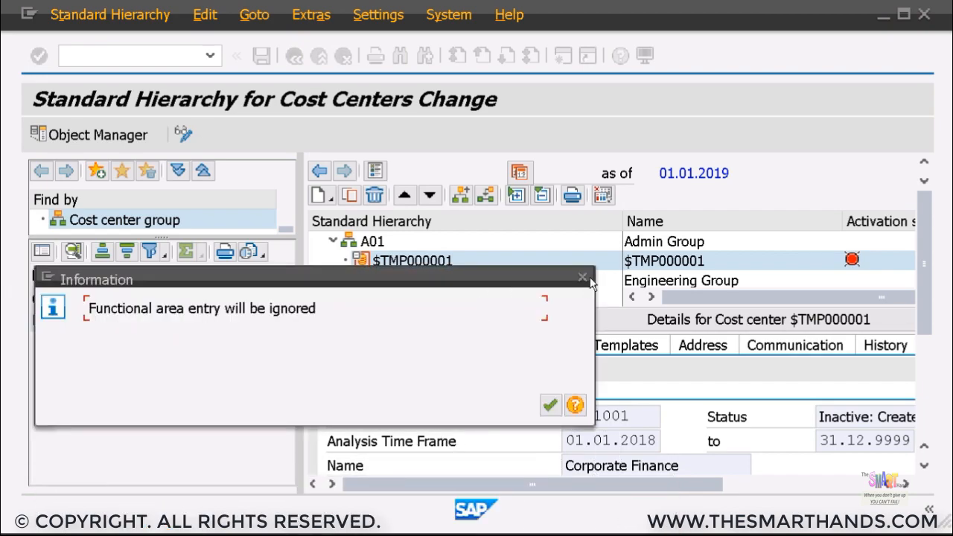
Step: Acknowledge the functional-area notice and review M001001's organizational units and AUD currency, then its Indicators
{"action": "left_click", "coordinate": [552, 406]}
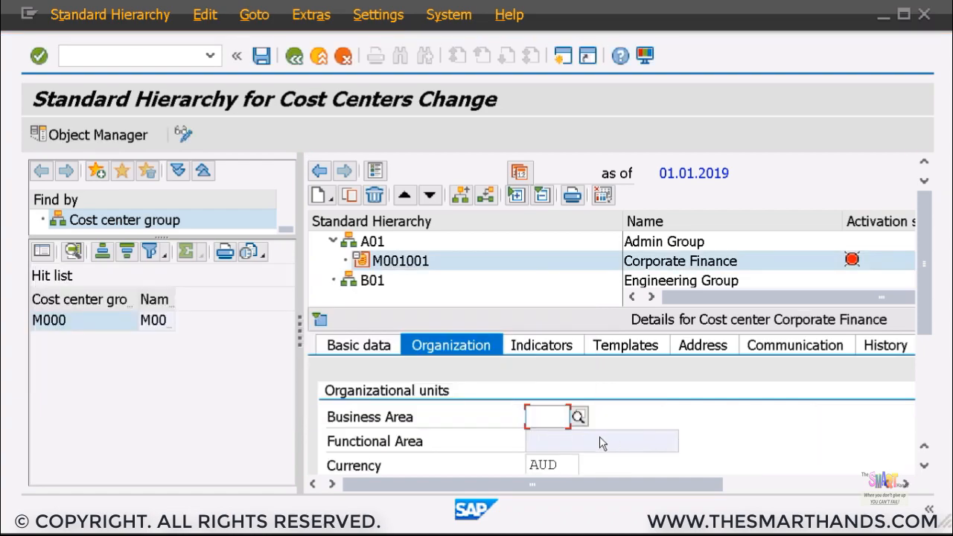
{"action": "scroll", "coordinate": [574, 431], "scroll_direction": "down", "scroll_amount": 3}
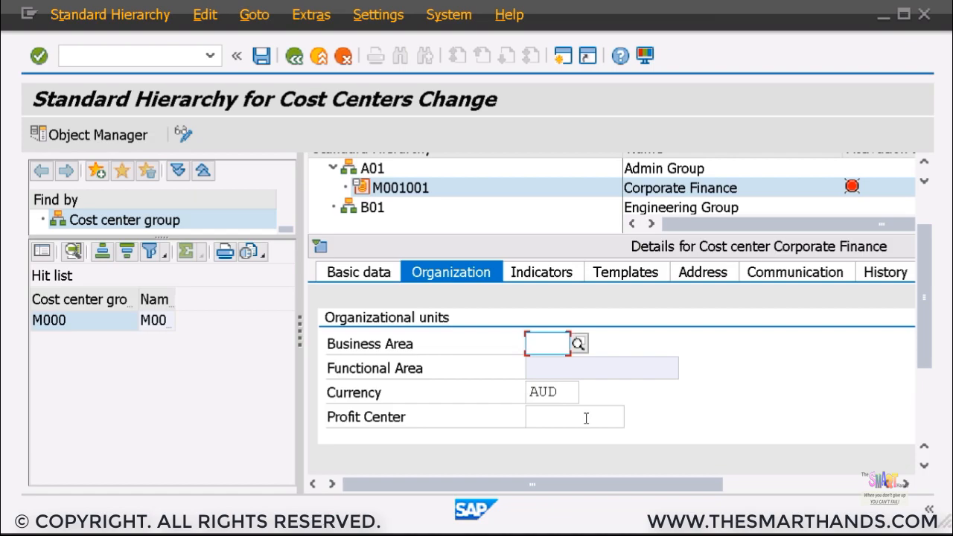
{"action": "scroll", "coordinate": [586, 418], "scroll_direction": "down", "scroll_amount": 5}
{"action": "scroll", "coordinate": [586, 421], "scroll_direction": "up", "scroll_amount": 5}
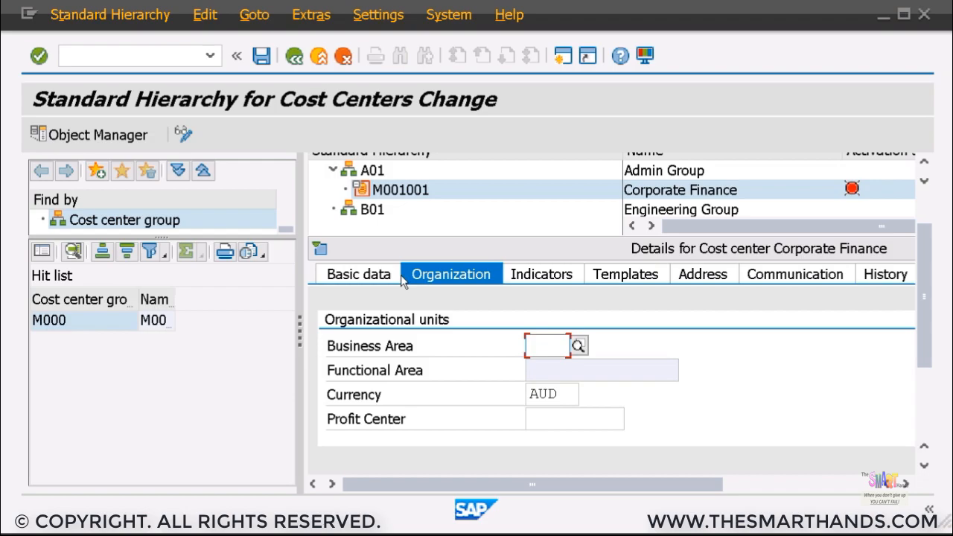
{"action": "scroll", "coordinate": [511, 304], "scroll_direction": "up", "scroll_amount": 2}
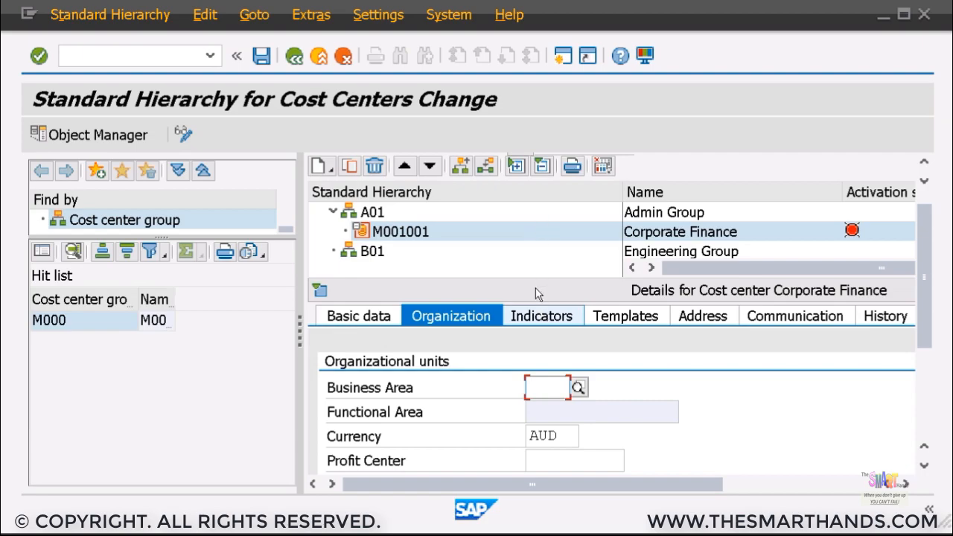
{"action": "left_click", "coordinate": [546, 318]}
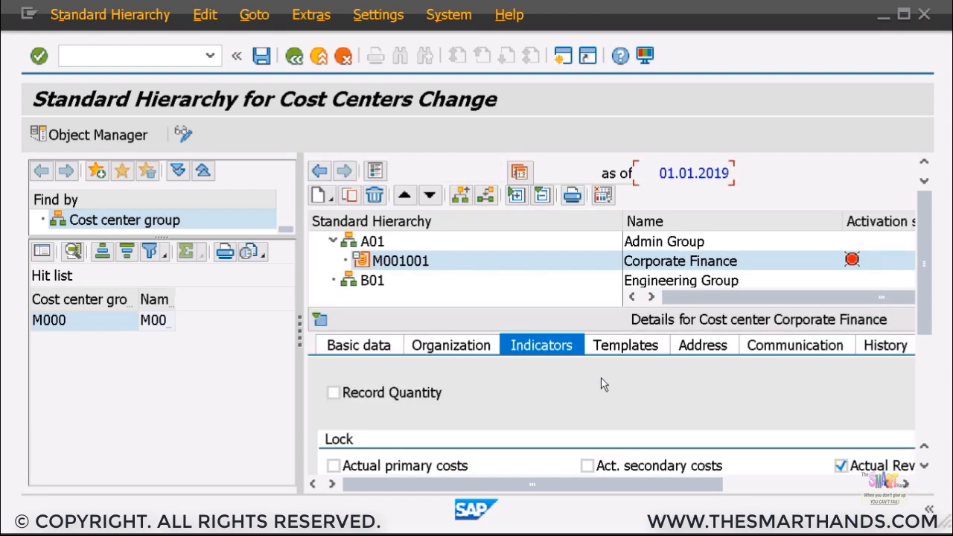
Step: Save the standard hierarchy with Ctrl+S, activating cost center M001001 Corporate Finance
{"action": "scroll", "coordinate": [600, 380], "scroll_direction": "down", "scroll_amount": 2}
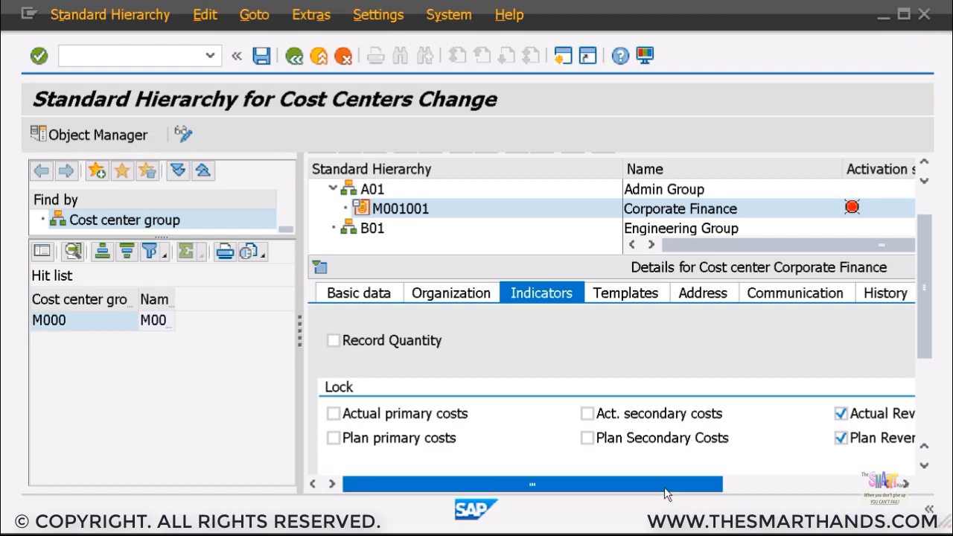
{"action": "left_click_drag", "start_coordinate": [705, 484], "coordinate": [843, 478]}
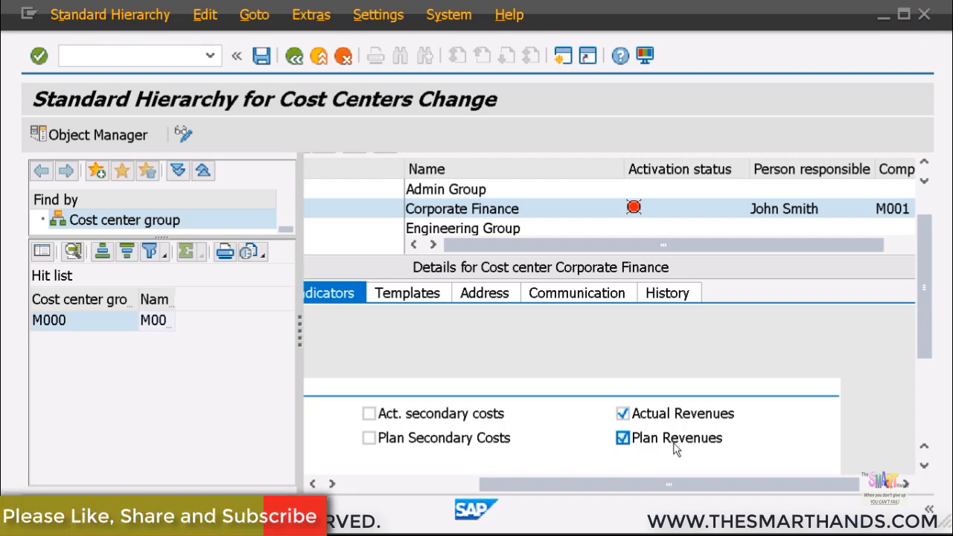
{"action": "left_click_drag", "start_coordinate": [676, 485], "coordinate": [444, 486]}
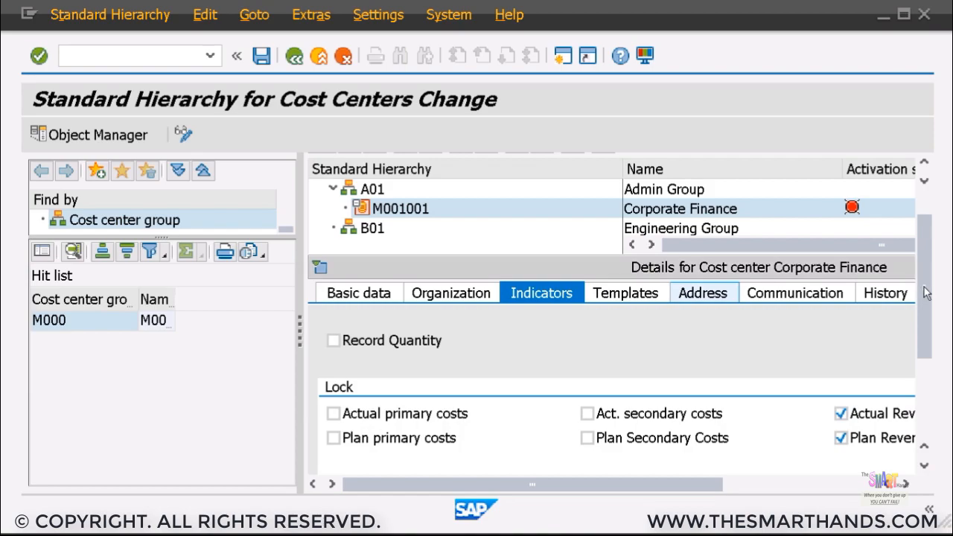
{"action": "left_click_drag", "start_coordinate": [923, 322], "coordinate": [915, 240]}
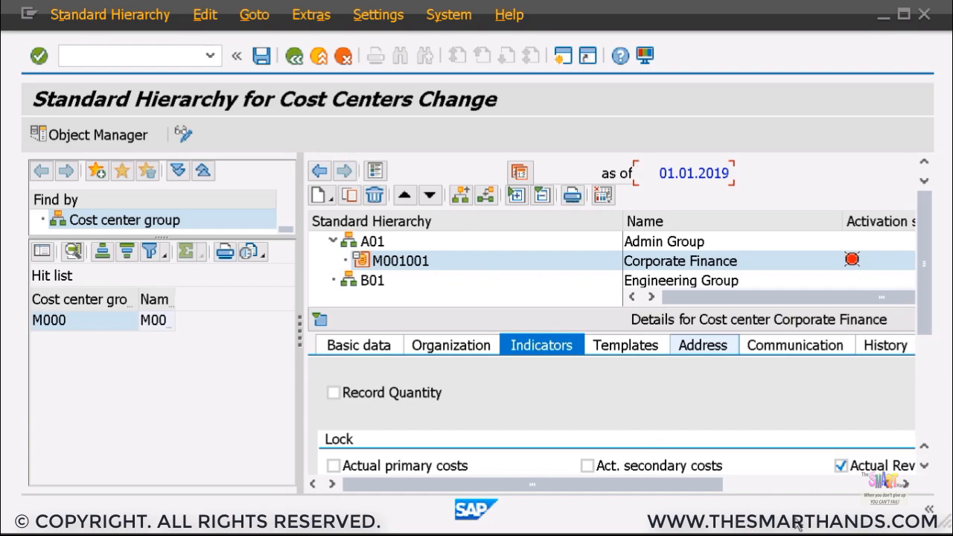
{"action": "key", "text": "ctrl+s"}
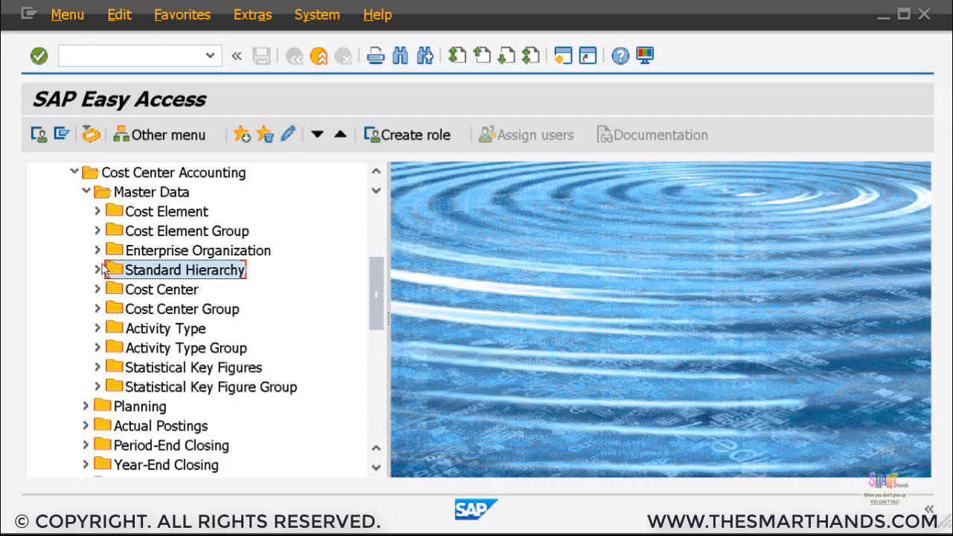
Step: Navigate Controlling > Cost Center Accounting > Master Data > Cost Center > Individual Processing and launch KS01 Create
{"action": "left_click", "coordinate": [377, 219]}
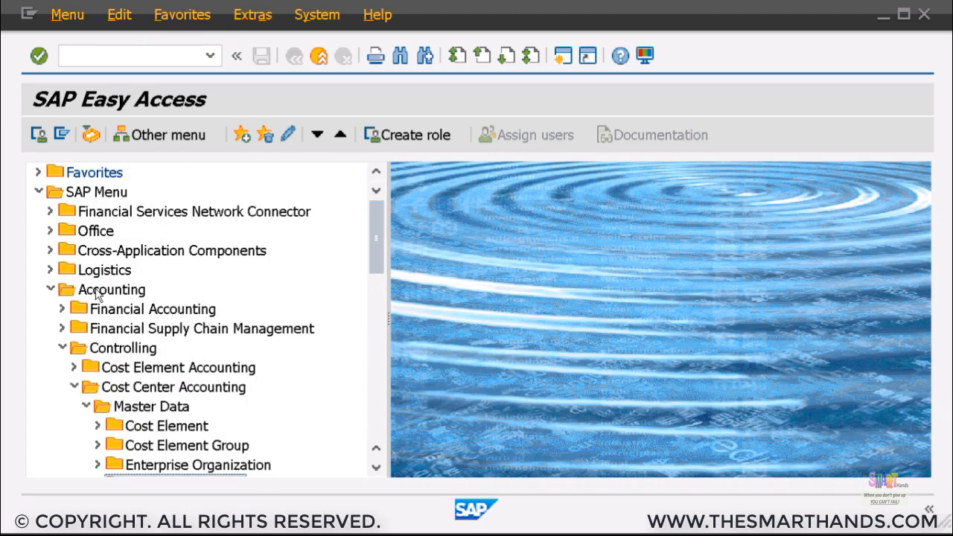
{"action": "left_click", "coordinate": [146, 411]}
{"action": "scroll", "coordinate": [146, 414], "scroll_direction": "down", "scroll_amount": 3}
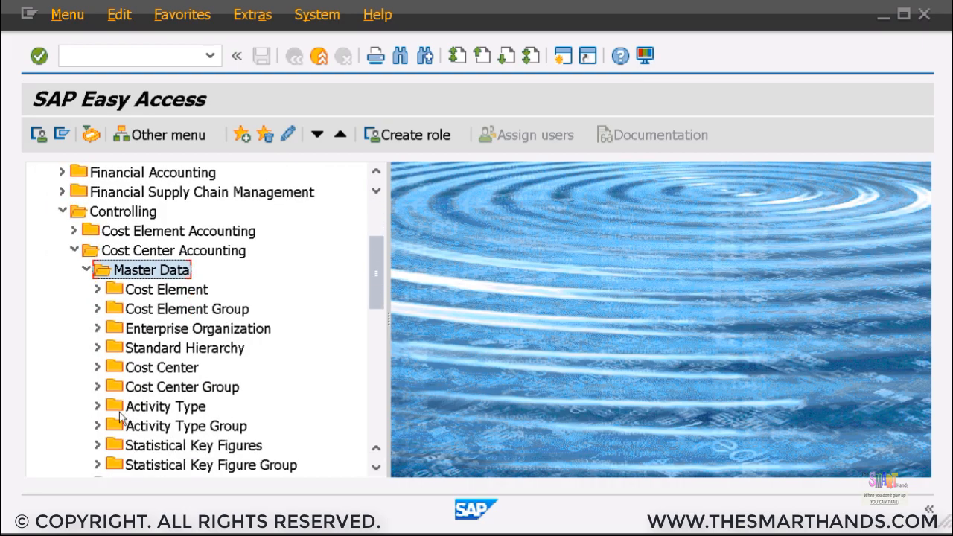
{"action": "left_click", "coordinate": [98, 368]}
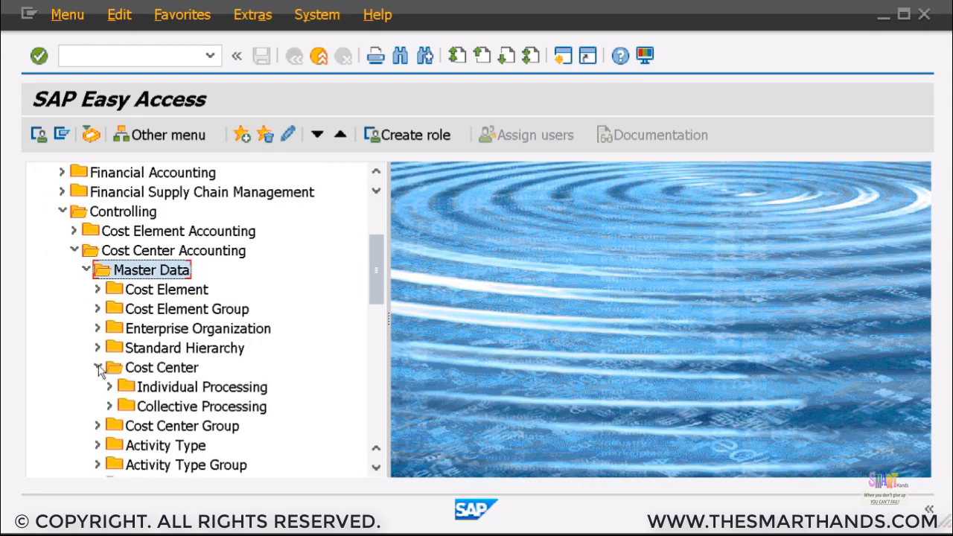
{"action": "left_click", "coordinate": [109, 387]}
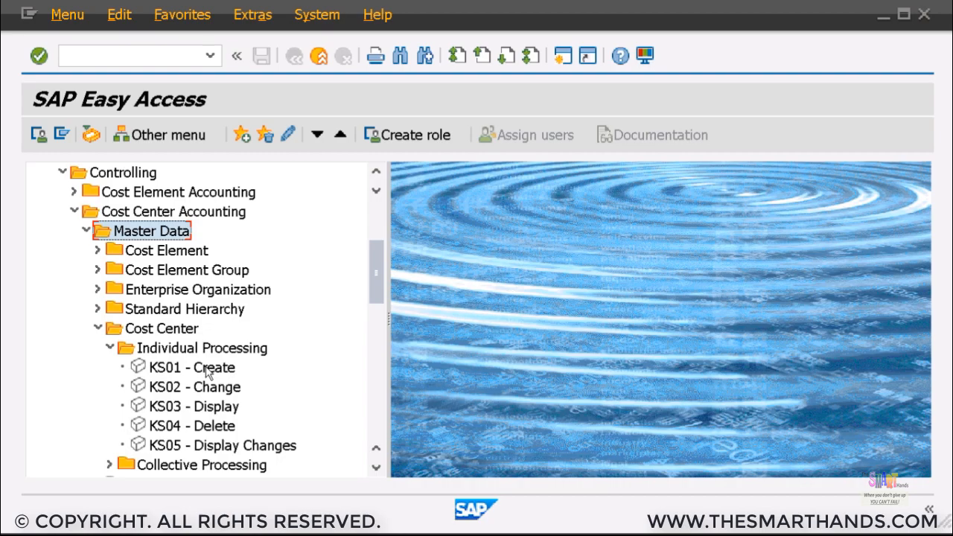
{"action": "left_click", "coordinate": [208, 372]}
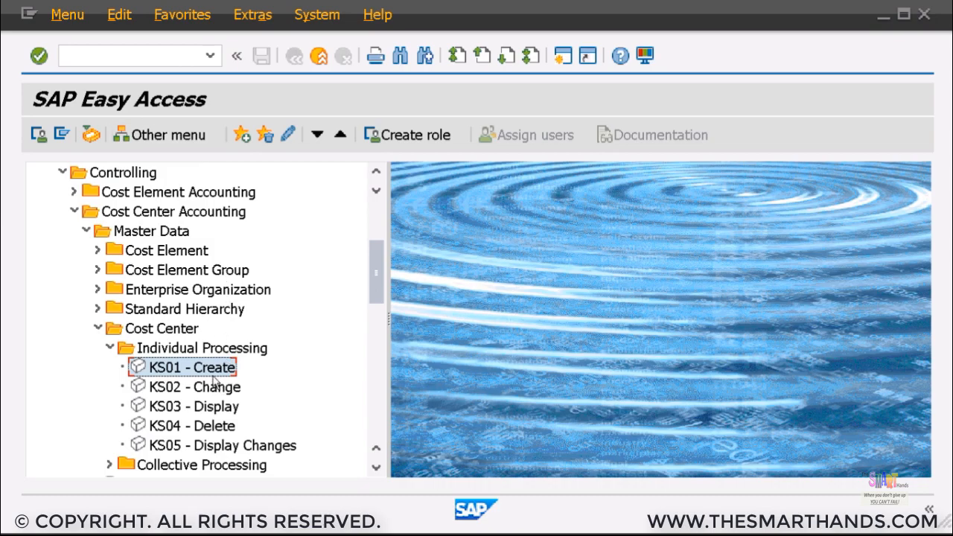
{"action": "double_click", "coordinate": [212, 368]}
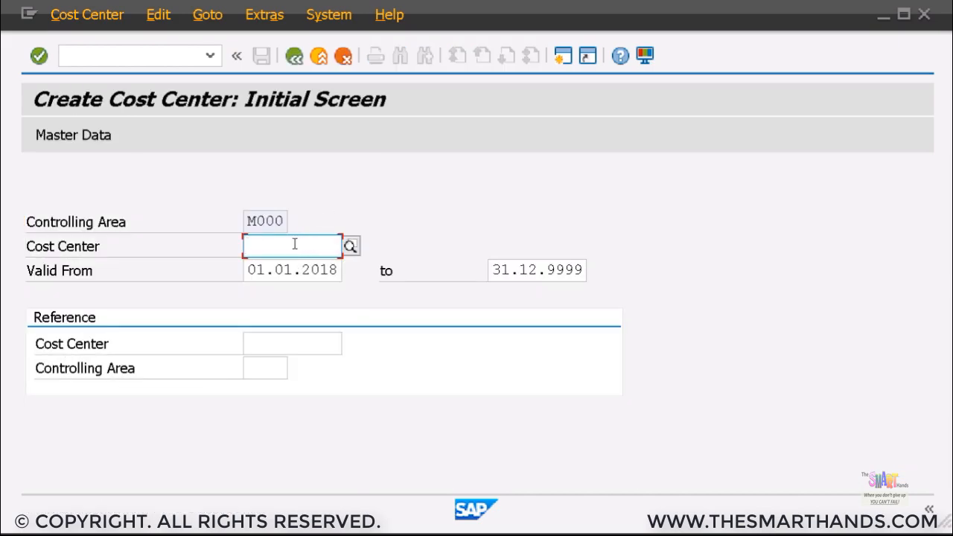
Step: Enter cost center M001002 with default validity 01.01.2018–31.12.9999 and reach its Basic Screen
{"action": "type", "text": "M0"}
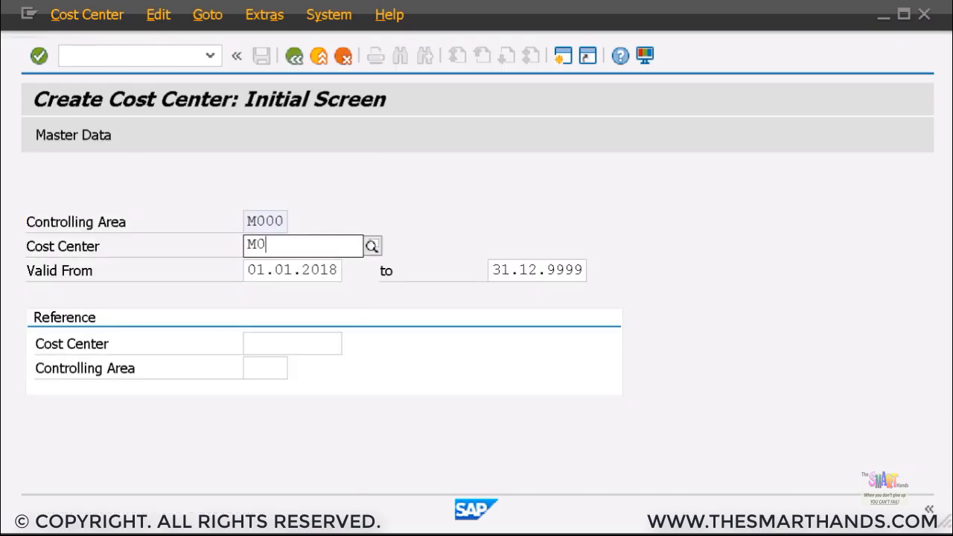
{"action": "type", "text": "01002"}
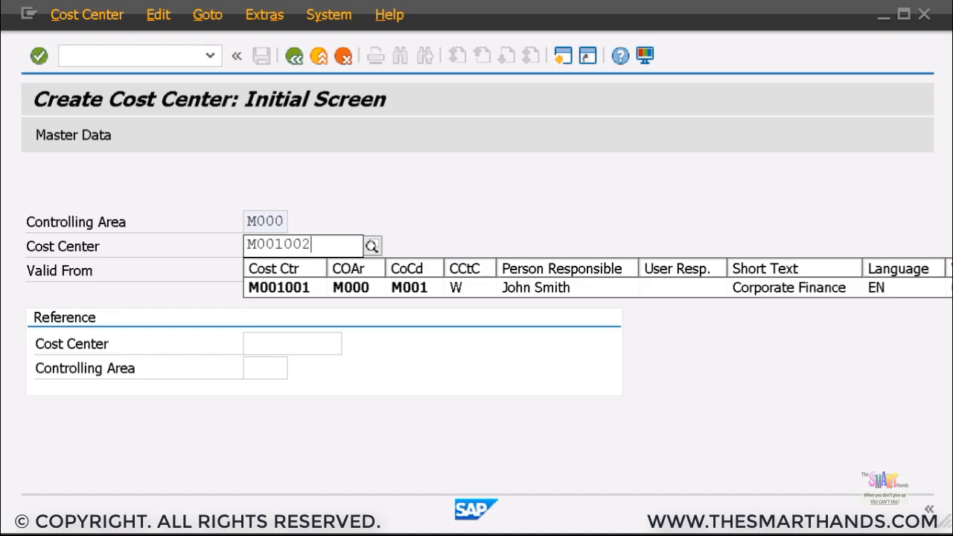
{"action": "key", "text": "Return"}
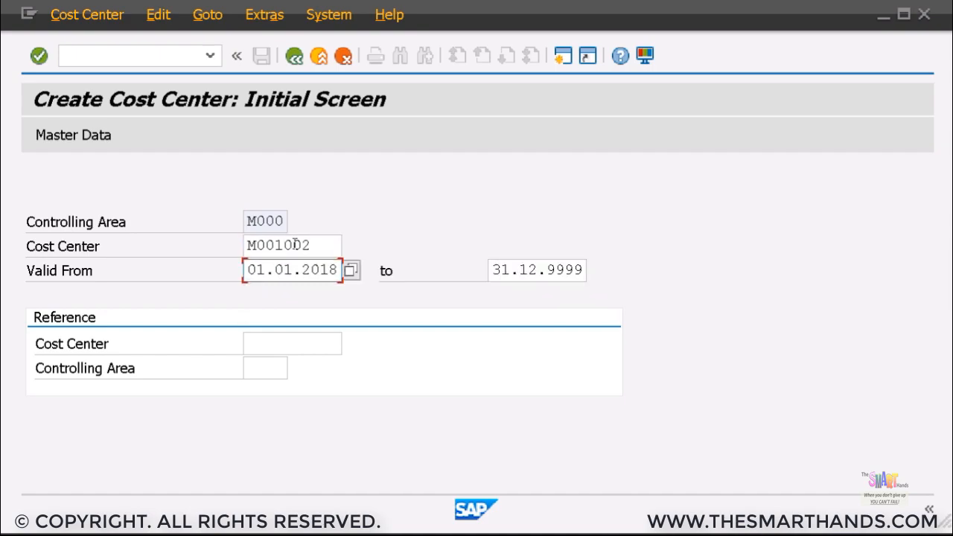
{"action": "key", "text": "Return"}
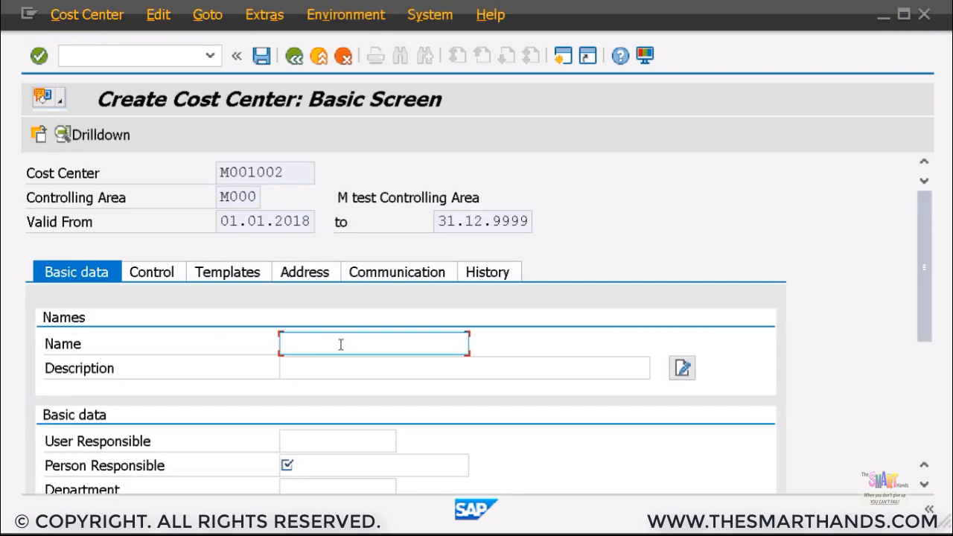
Step: Enter name and description 'Procurement' and fill in the person responsible
{"action": "type", "text": "Procurement"}
{"action": "key", "text": "Tab"}
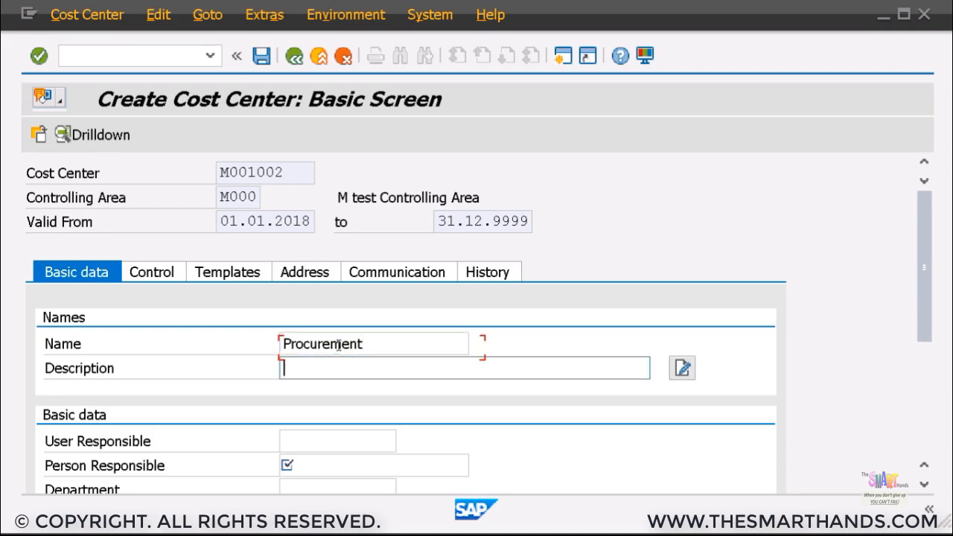
{"action": "type", "text": "Procurement"}
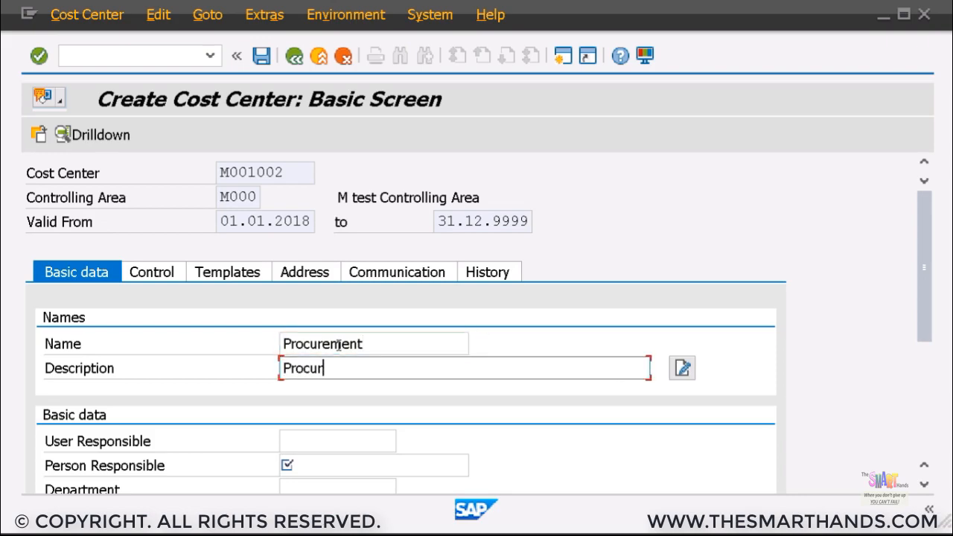
{"action": "left_click", "coordinate": [347, 463]}
{"action": "type", "text": "Ste"}
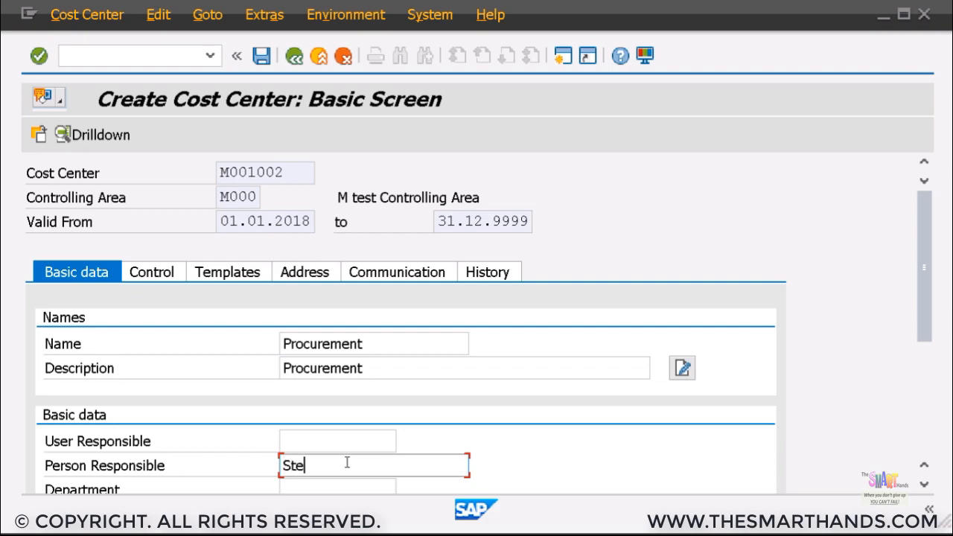
{"action": "type", "text": "ve Smith"}
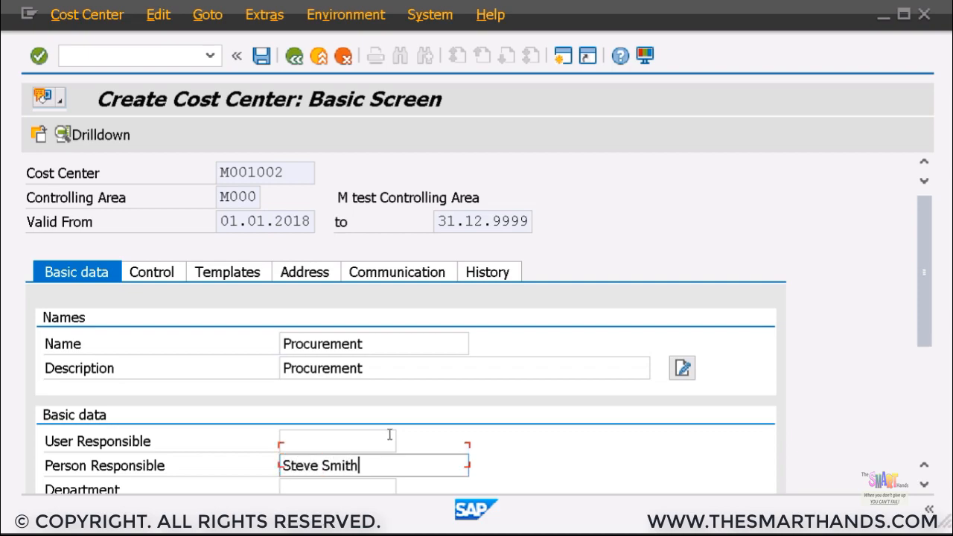
Step: Set department Admin, cost center category W and hierarchy area A01
{"action": "scroll", "coordinate": [349, 447], "scroll_direction": "down", "scroll_amount": 1}
{"action": "left_click", "coordinate": [350, 435]}
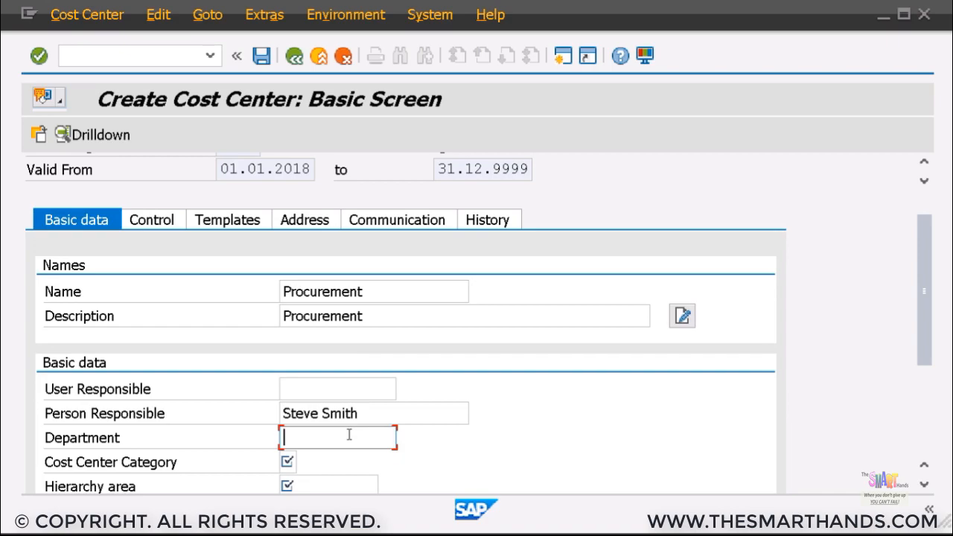
{"action": "type", "text": "Admin"}
{"action": "key", "text": "Tab"}
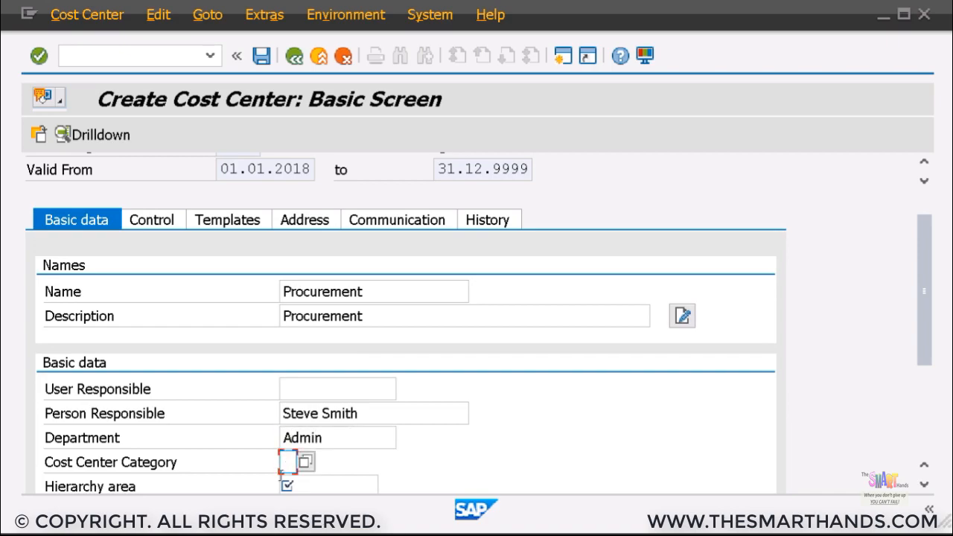
{"action": "type", "text": "W"}
{"action": "scroll", "coordinate": [375, 432], "scroll_direction": "down", "scroll_amount": 1}
{"action": "left_click", "coordinate": [328, 454]}
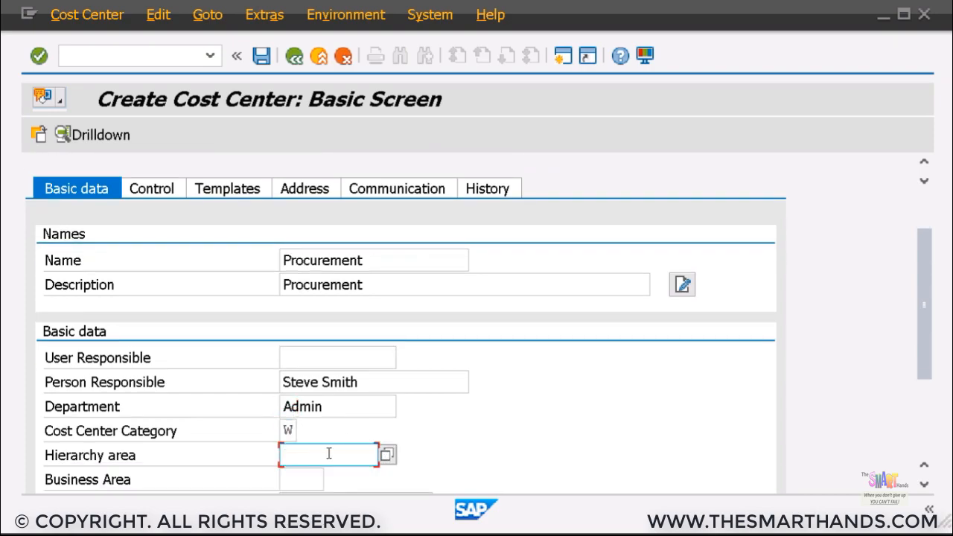
{"action": "type", "text": "A01"}
Step: Set the currency to AUD and save the new Procurement cost center M001002
{"action": "left_click", "coordinate": [313, 479]}
{"action": "scroll", "coordinate": [361, 415], "scroll_direction": "down", "scroll_amount": 1}
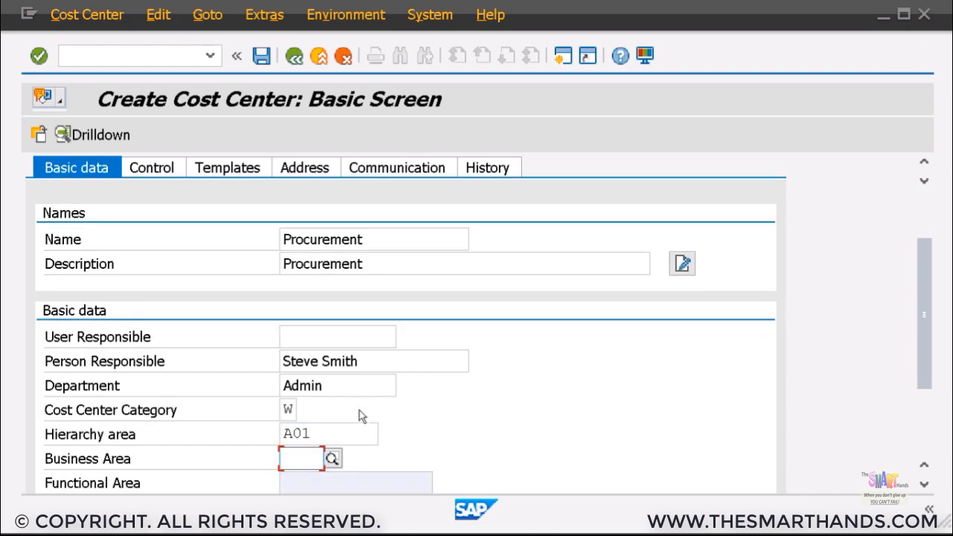
{"action": "scroll", "coordinate": [360, 415], "scroll_direction": "down", "scroll_amount": 3}
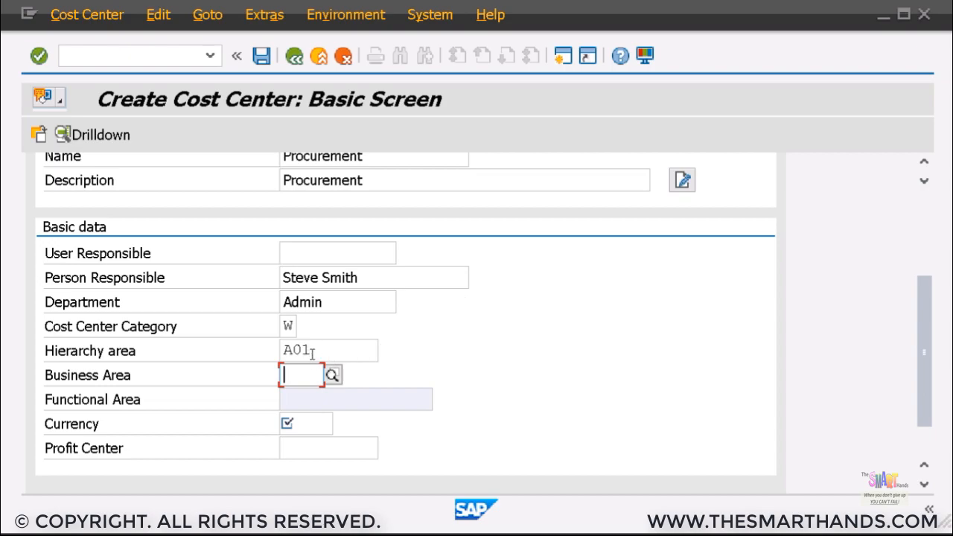
{"action": "left_click", "coordinate": [290, 423]}
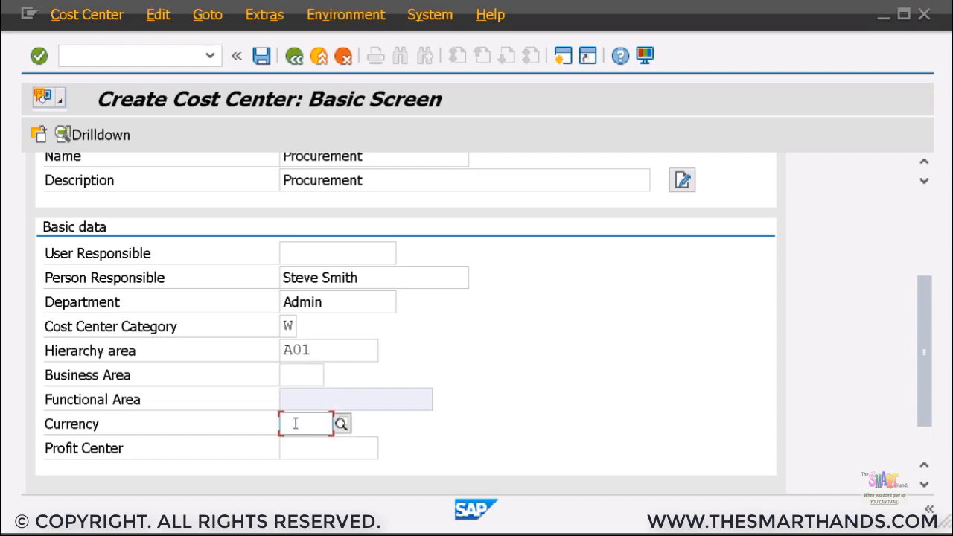
{"action": "type", "text": "AUD"}
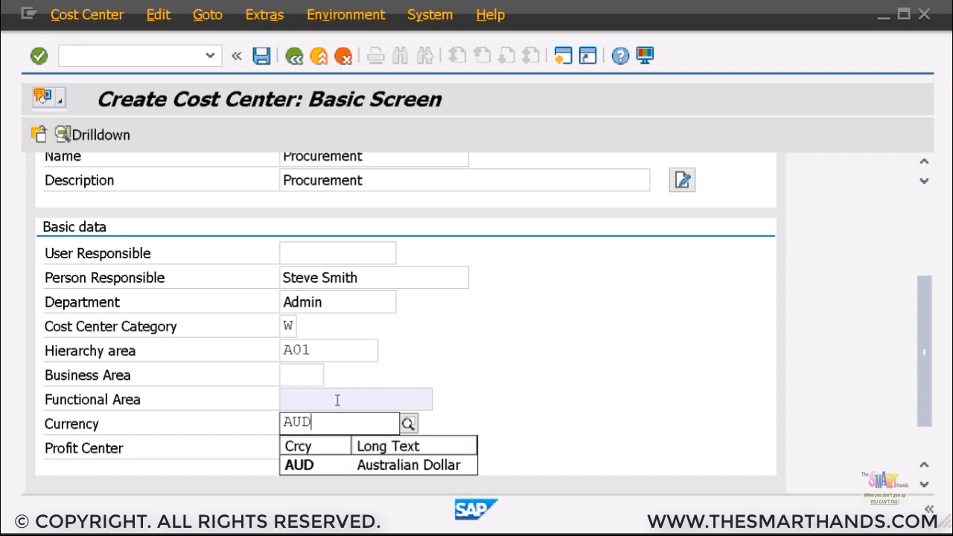
{"action": "left_click", "coordinate": [322, 466]}
{"action": "scroll", "coordinate": [392, 362], "scroll_direction": "up", "scroll_amount": 3}
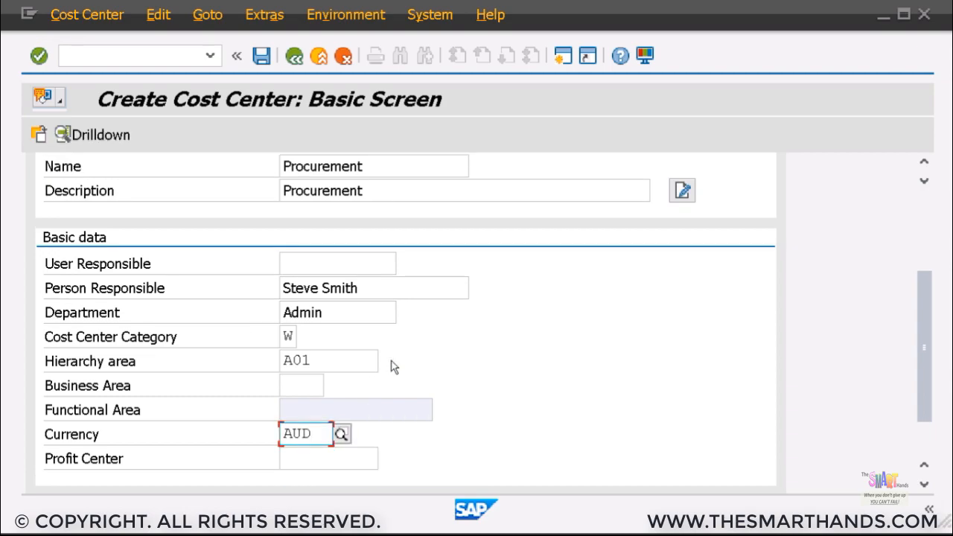
{"action": "scroll", "coordinate": [392, 362], "scroll_direction": "up", "scroll_amount": 4}
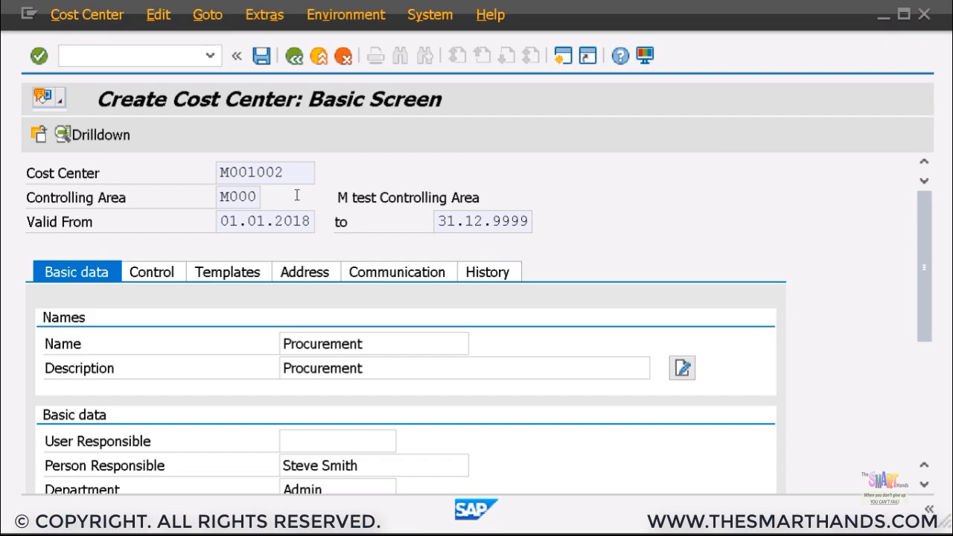
{"action": "left_click", "coordinate": [261, 55]}
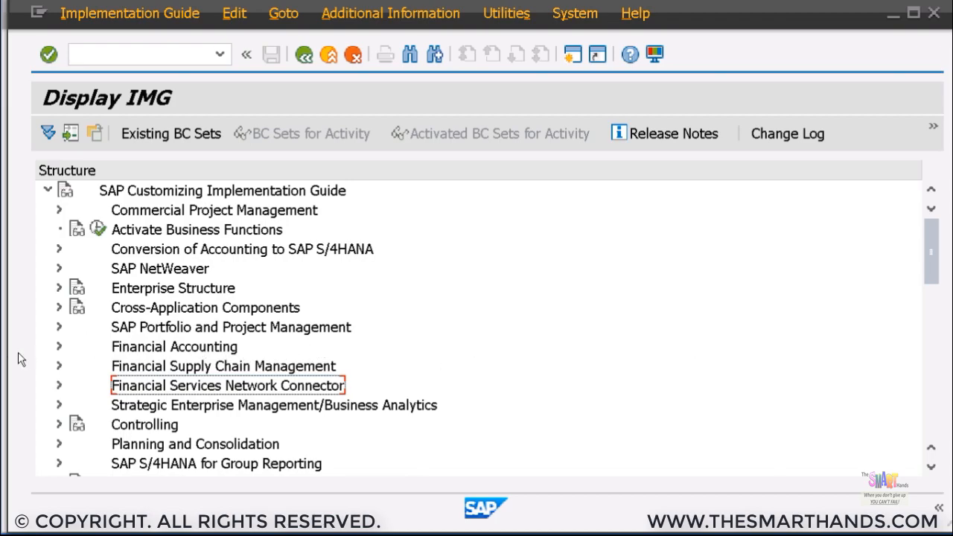
Step: Expand Financial Accounting > Global Settings and run Assign Company Code to a Fiscal Year Variant
{"action": "left_click", "coordinate": [58, 346]}
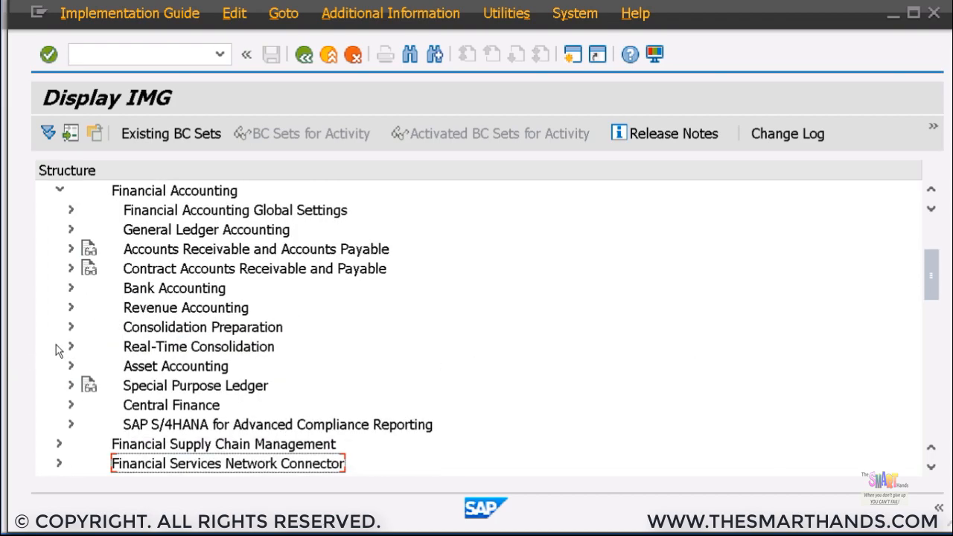
{"action": "left_click", "coordinate": [71, 210]}
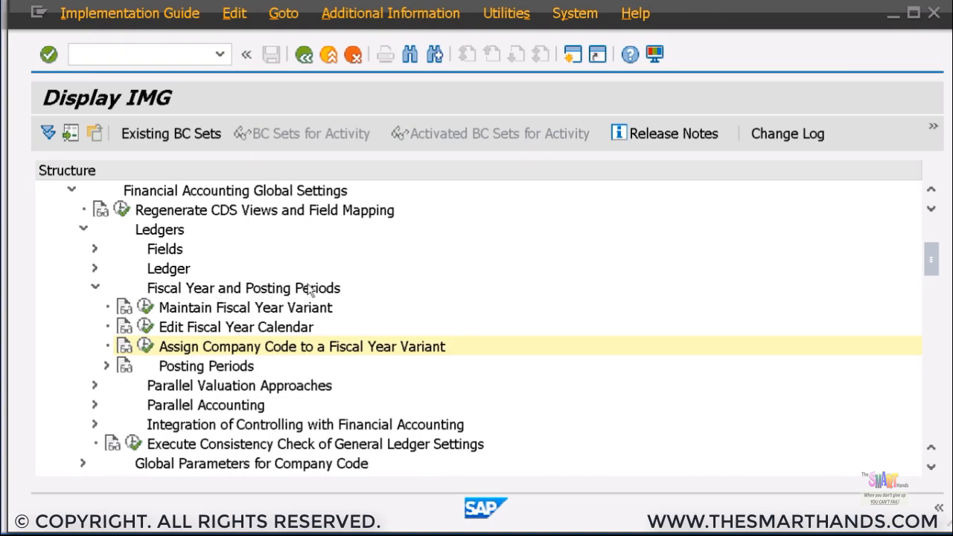
{"action": "left_click", "coordinate": [146, 347]}
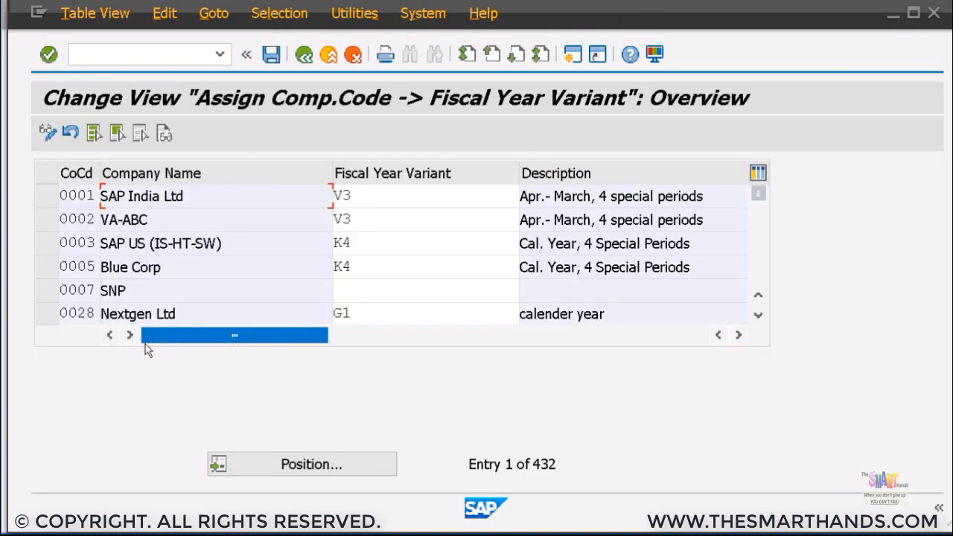
Step: Locate company code M001, assign it fiscal year variant V6, and save
{"action": "left_click", "coordinate": [300, 473]}
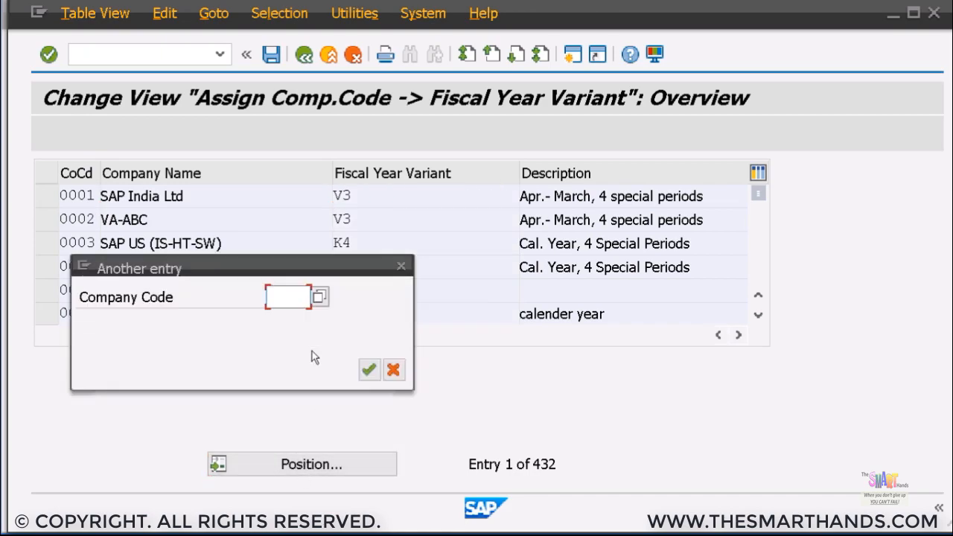
{"action": "type", "text": "M001"}
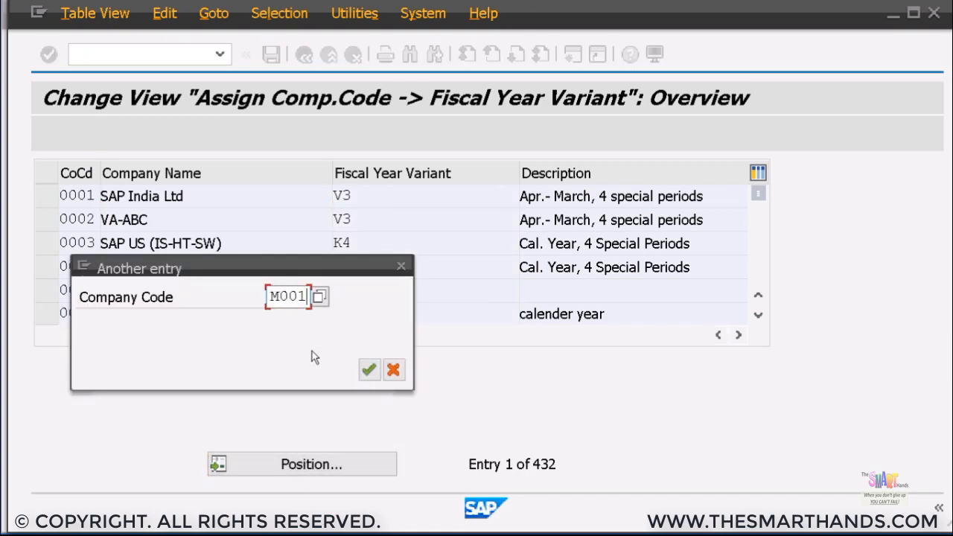
{"action": "key", "text": "Return"}
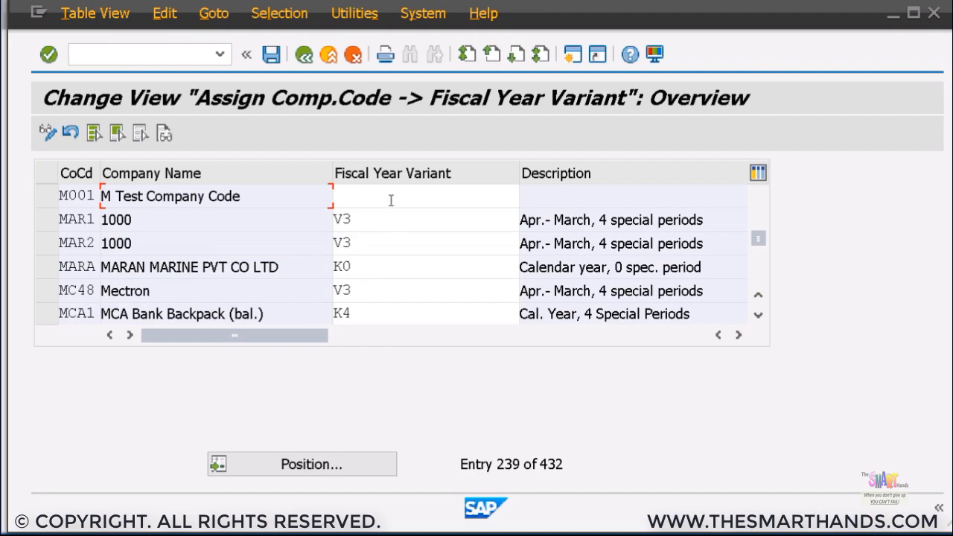
{"action": "left_click", "coordinate": [391, 200]}
{"action": "type", "text": "6"}
{"action": "left_click", "coordinate": [271, 56]}
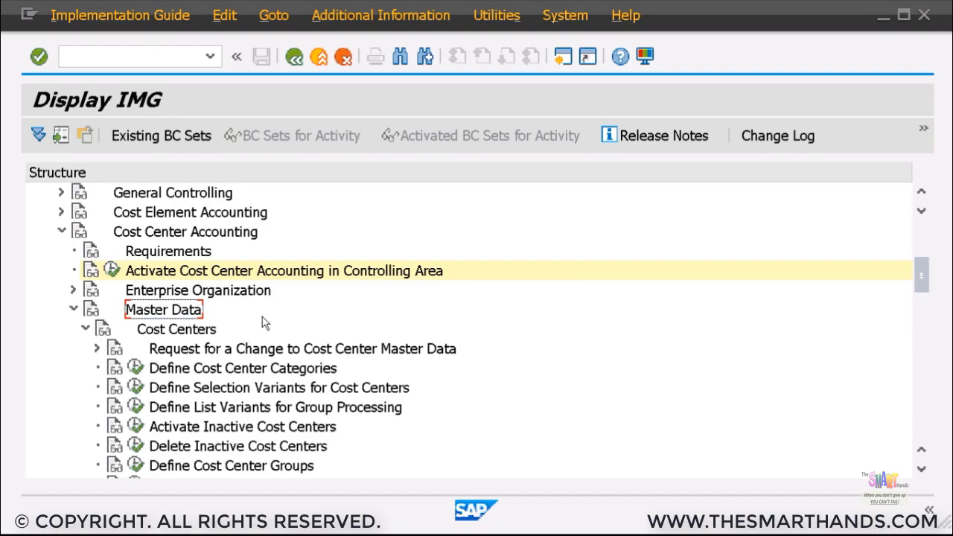
Step: Open Define Cost Center Categories under Cost Center Accounting master data in the IMG
{"action": "left_click", "coordinate": [135, 368]}
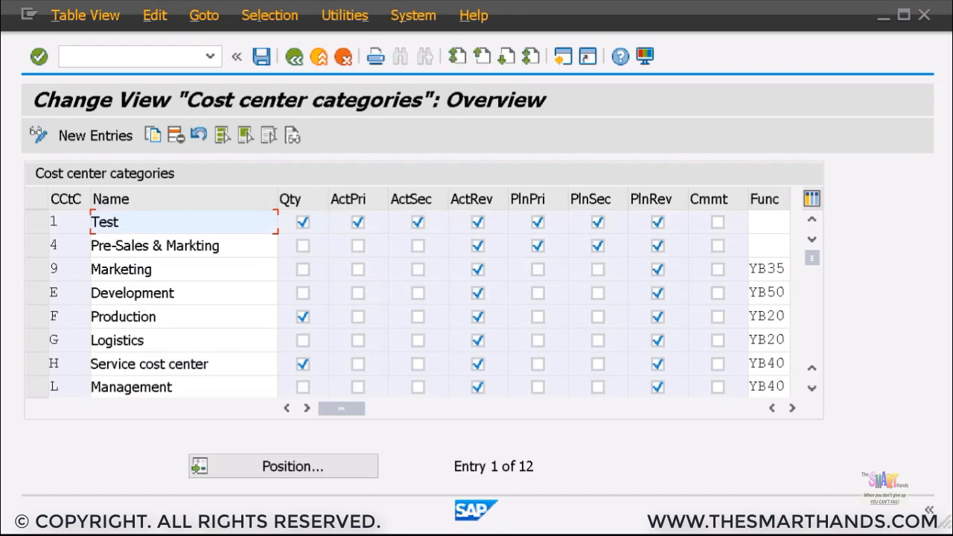
{"action": "left_click", "coordinate": [295, 56]}
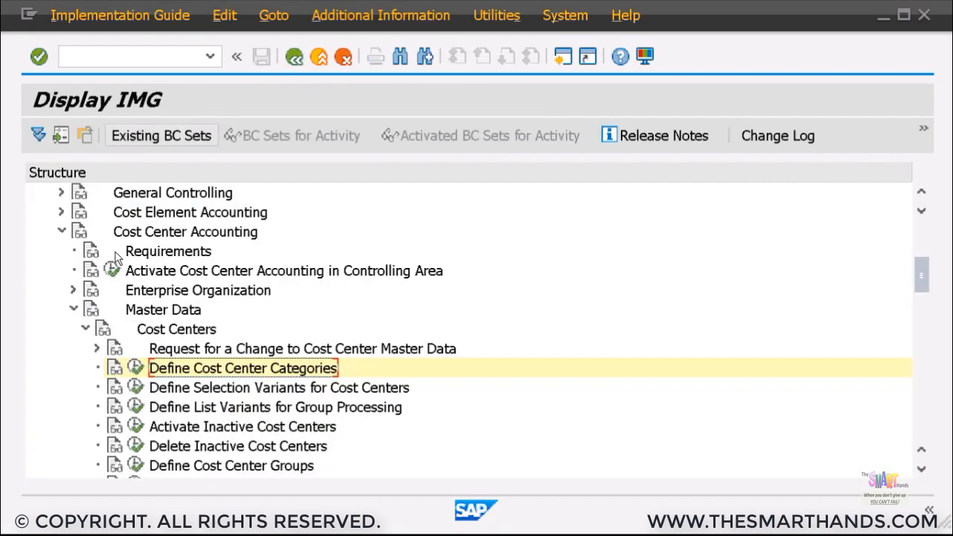
{"action": "scroll", "coordinate": [121, 316], "scroll_direction": "up", "scroll_amount": 3}
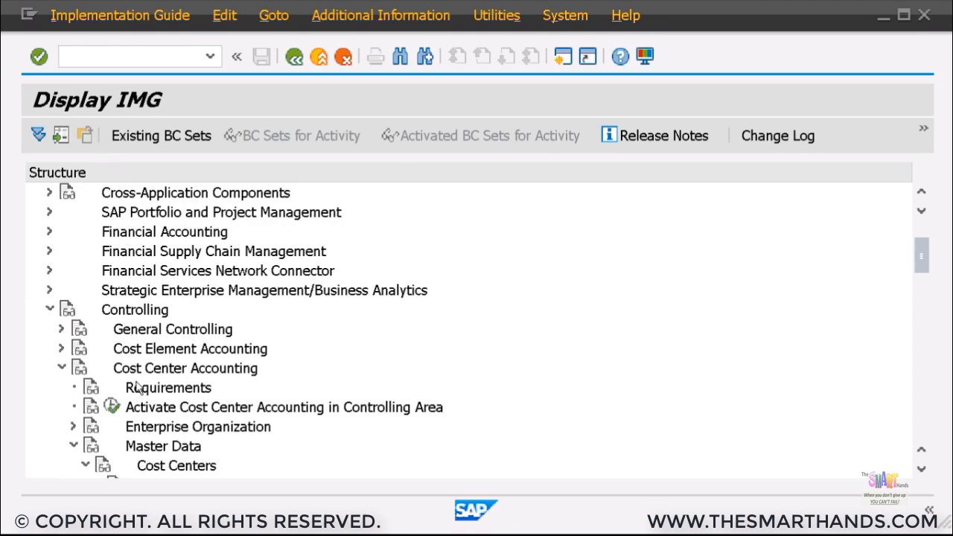
{"action": "scroll", "coordinate": [139, 384], "scroll_direction": "down", "scroll_amount": 2}
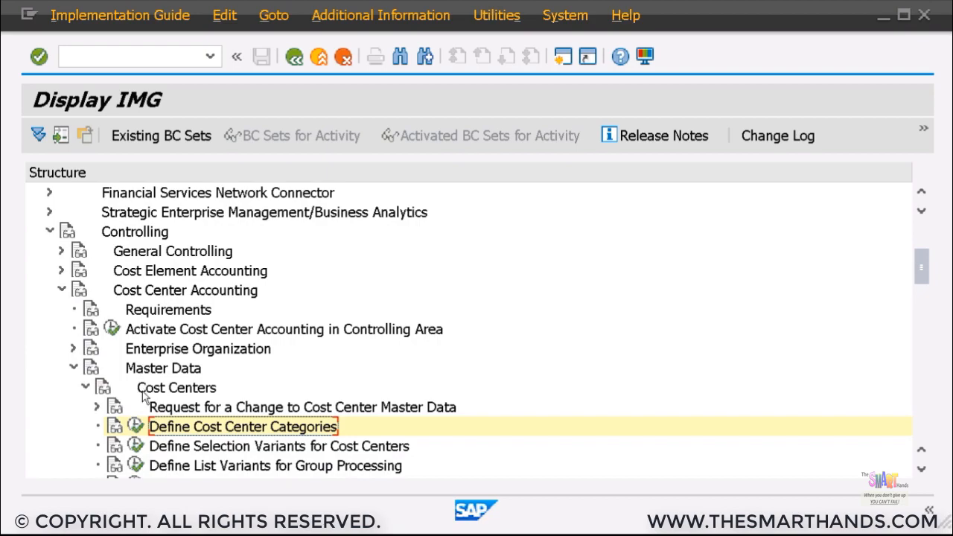
{"action": "left_click", "coordinate": [135, 426]}
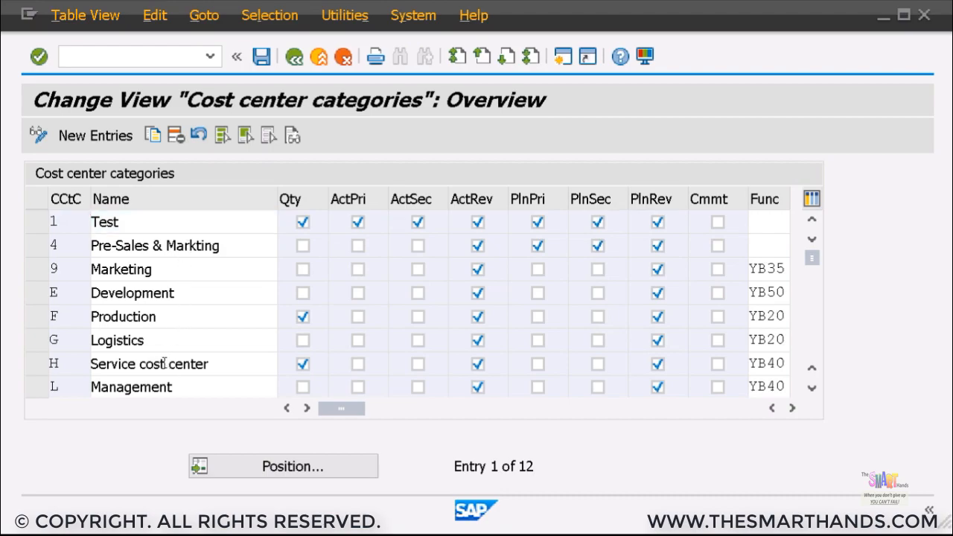
Step: Review the Test category's flags, marking PlnPri and planned revenues, and scan the table columns
{"action": "scroll", "coordinate": [164, 361], "scroll_direction": "down", "scroll_amount": 4}
{"action": "scroll", "coordinate": [164, 362], "scroll_direction": "up", "scroll_amount": 4}
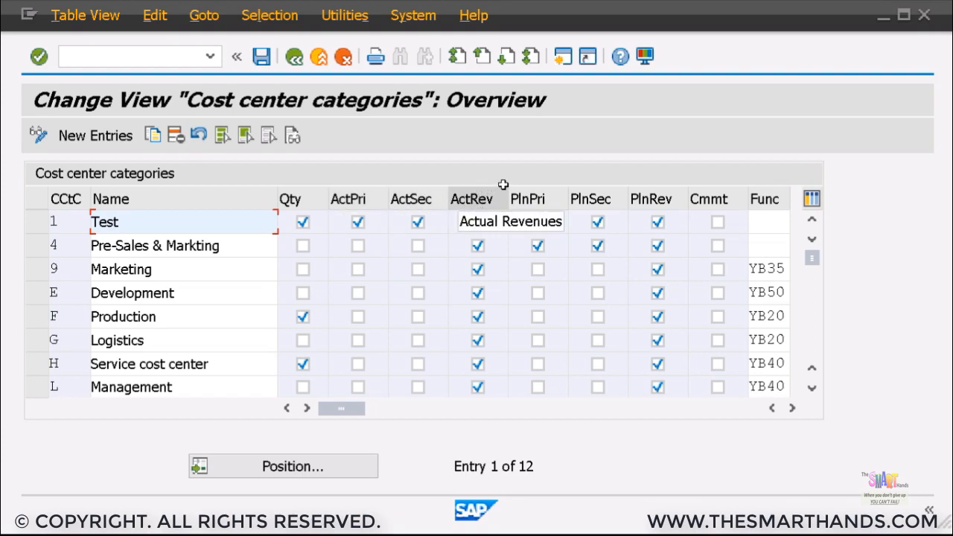
{"action": "left_click", "coordinate": [539, 222]}
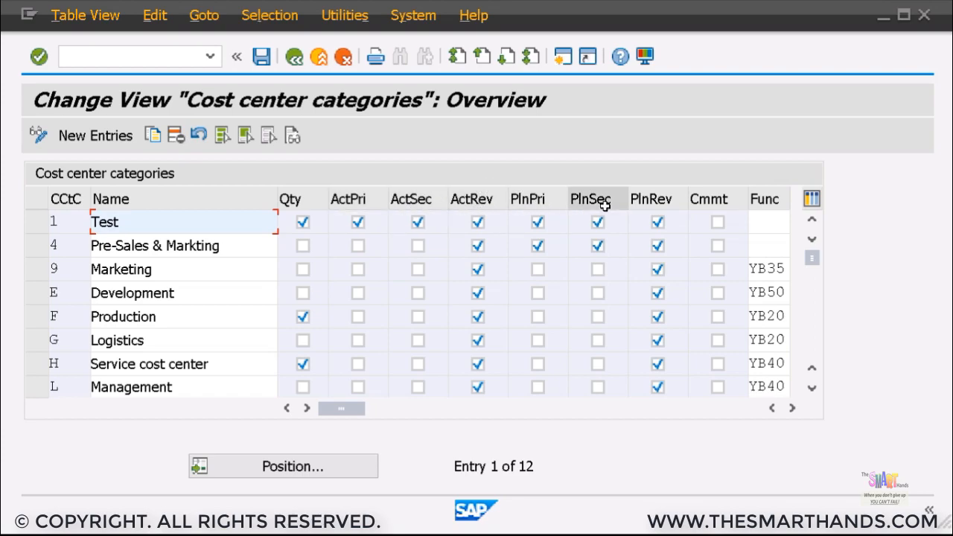
{"action": "left_click", "coordinate": [658, 222]}
{"action": "left_click_drag", "start_coordinate": [341, 409], "coordinate": [547, 408]}
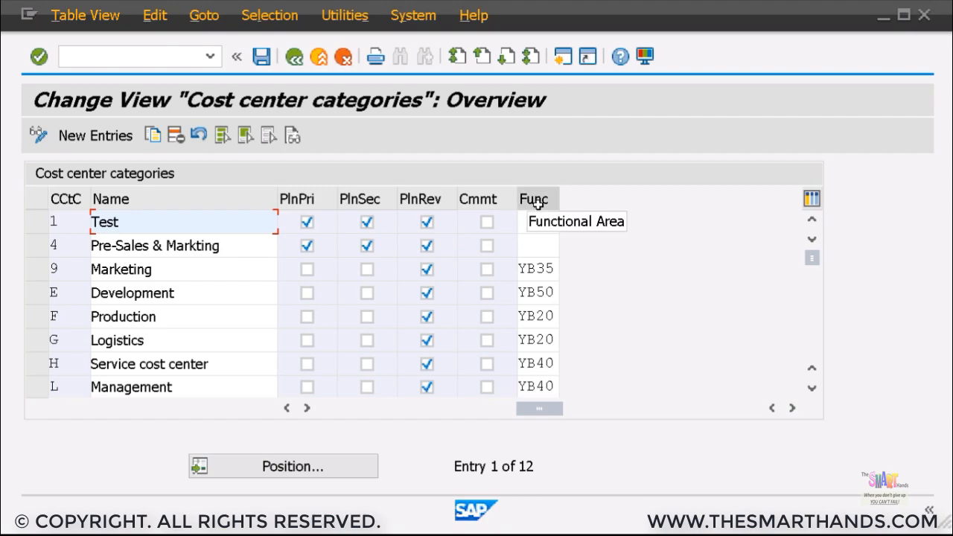
{"action": "left_click_drag", "start_coordinate": [544, 408], "coordinate": [327, 408]}
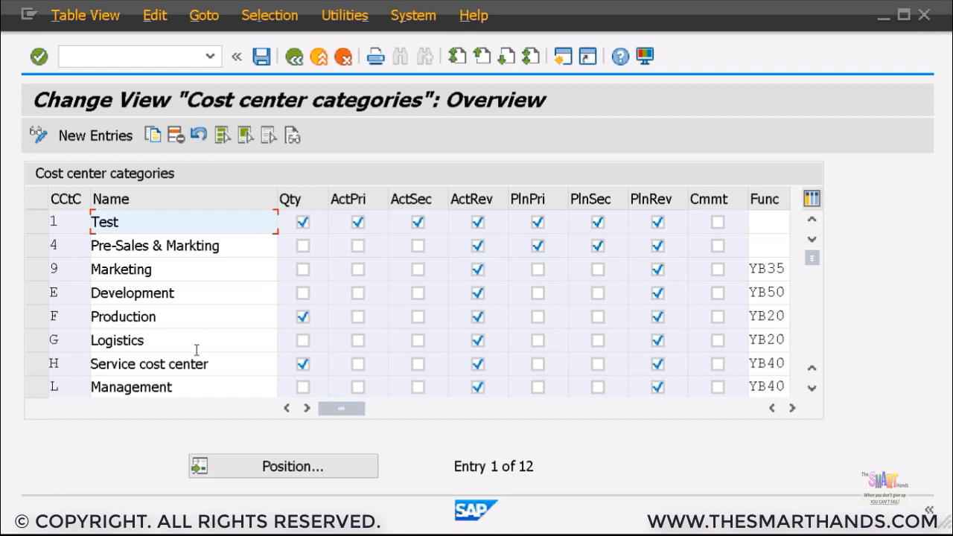
{"action": "scroll", "coordinate": [202, 363], "scroll_direction": "down", "scroll_amount": 2}
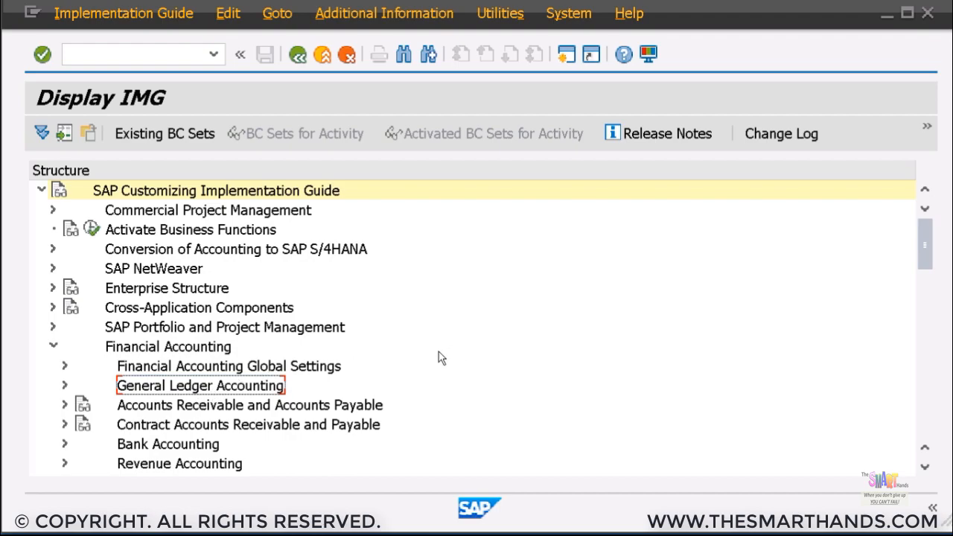
Step: Run Enter Global Parameters under Financial Accounting Global Settings > Global Parameters for Company Code
{"action": "scroll", "coordinate": [237, 401], "scroll_direction": "down", "scroll_amount": 2}
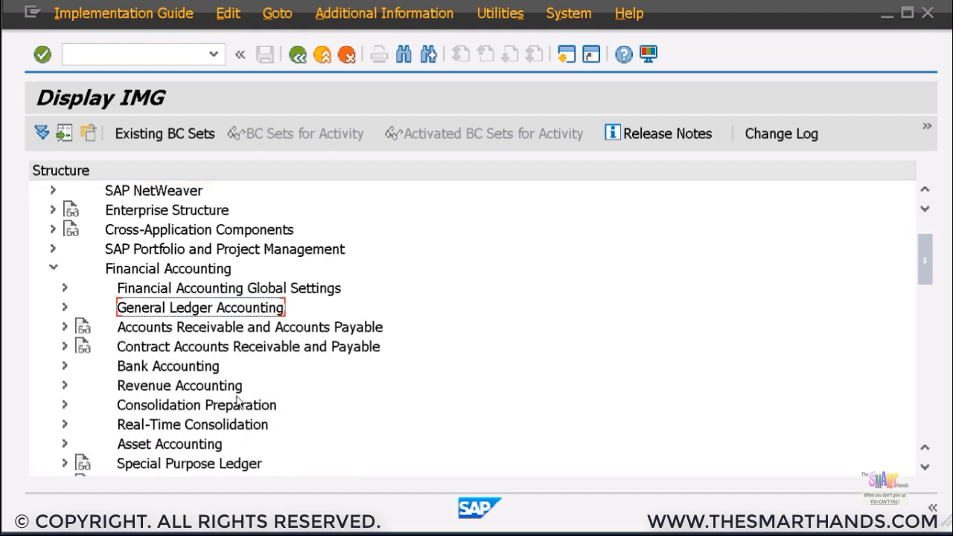
{"action": "left_click", "coordinate": [65, 289]}
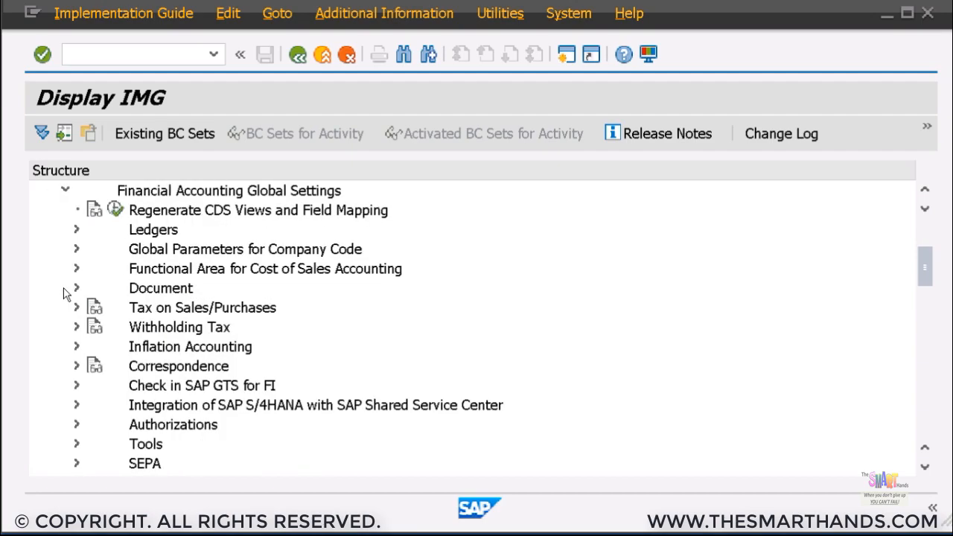
{"action": "left_click", "coordinate": [76, 250]}
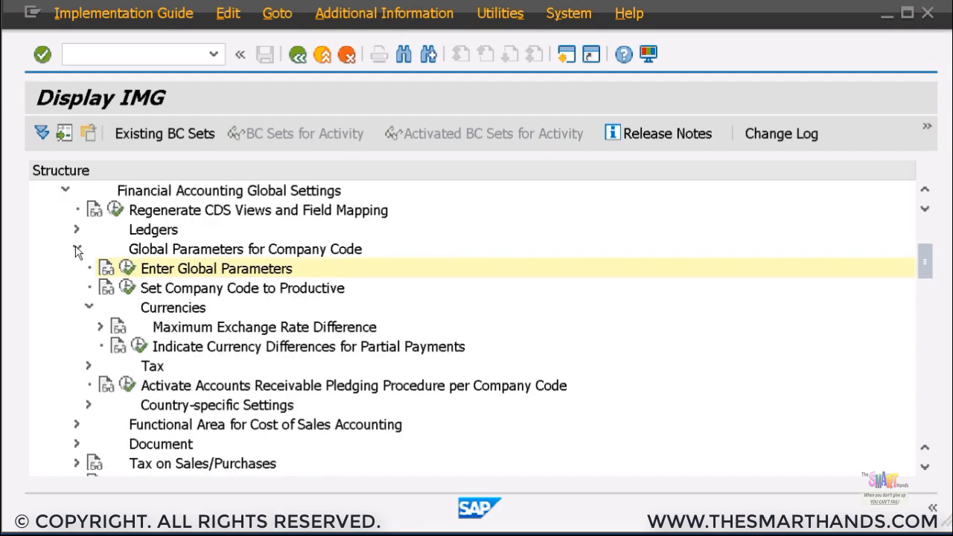
{"action": "left_click", "coordinate": [127, 269]}
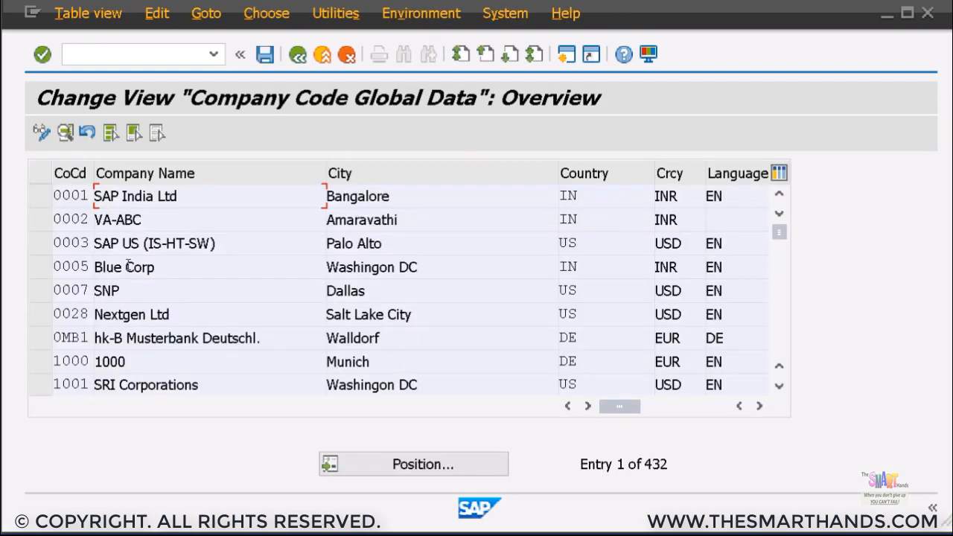
Step: Position the company code list to M001 and open its detail view
{"action": "left_click", "coordinate": [362, 459]}
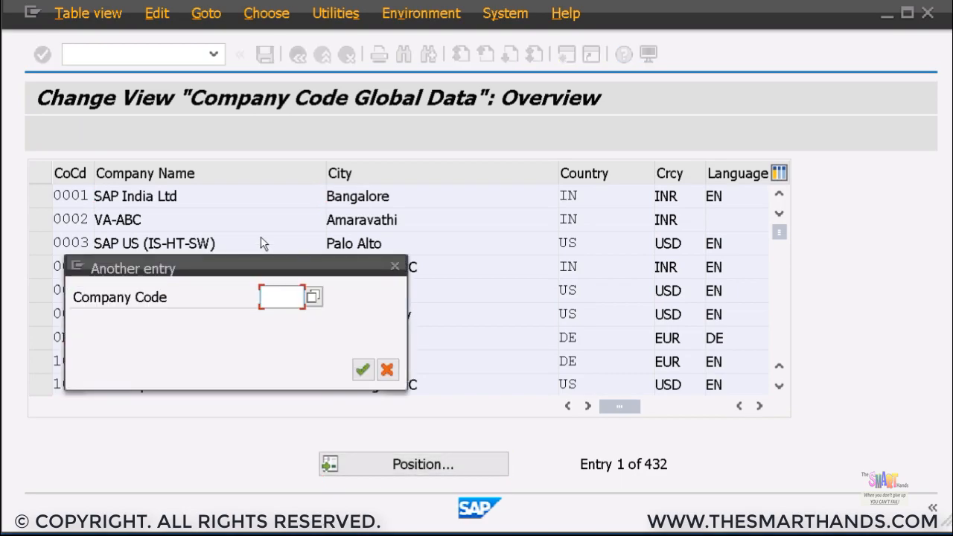
{"action": "type", "text": "M001"}
{"action": "key", "text": "Return"}
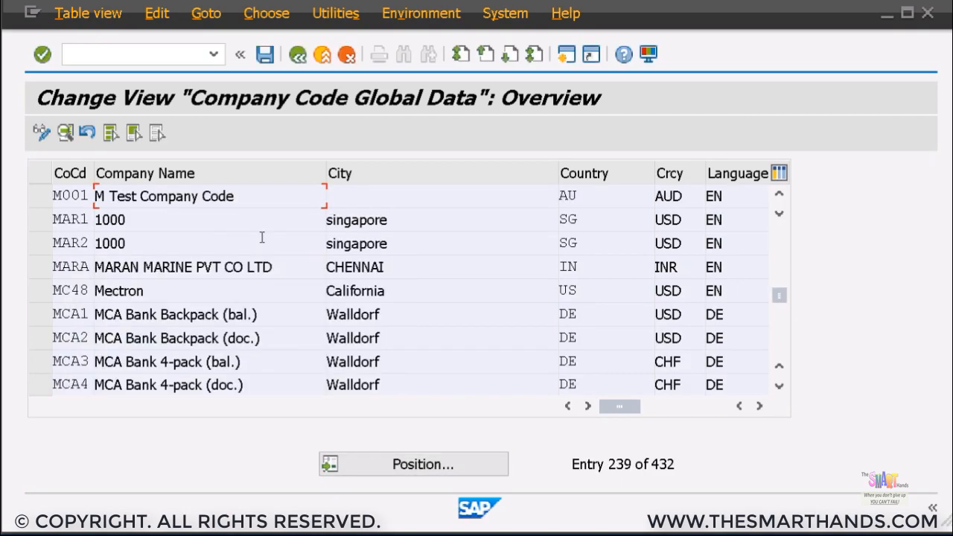
{"action": "double_click", "coordinate": [283, 191]}
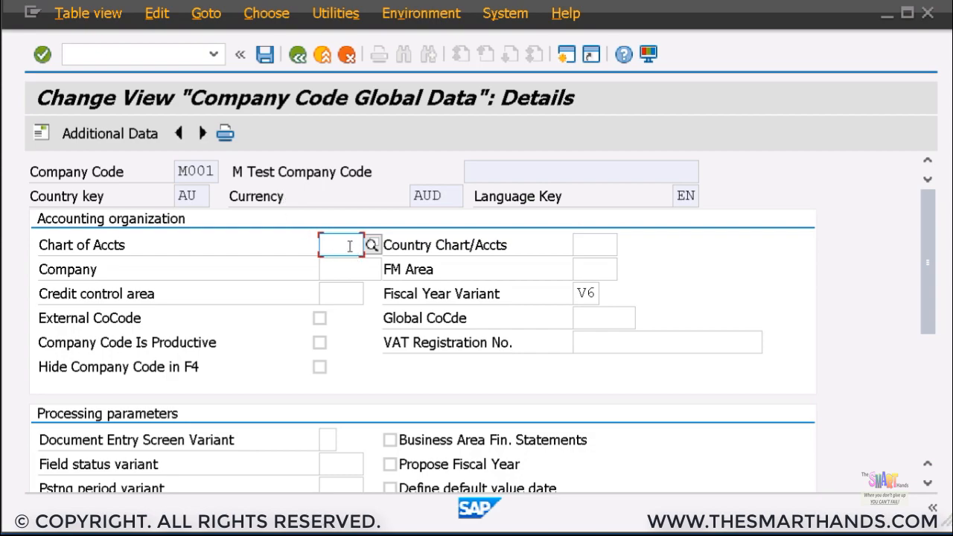
Step: Enter M000 in M001's global data and choose posting period variant 1000 from the list
{"action": "type", "text": "M000"}
{"action": "scroll", "coordinate": [347, 301], "scroll_direction": "down", "scroll_amount": 2}
{"action": "scroll", "coordinate": [347, 301], "scroll_direction": "down", "scroll_amount": 1}
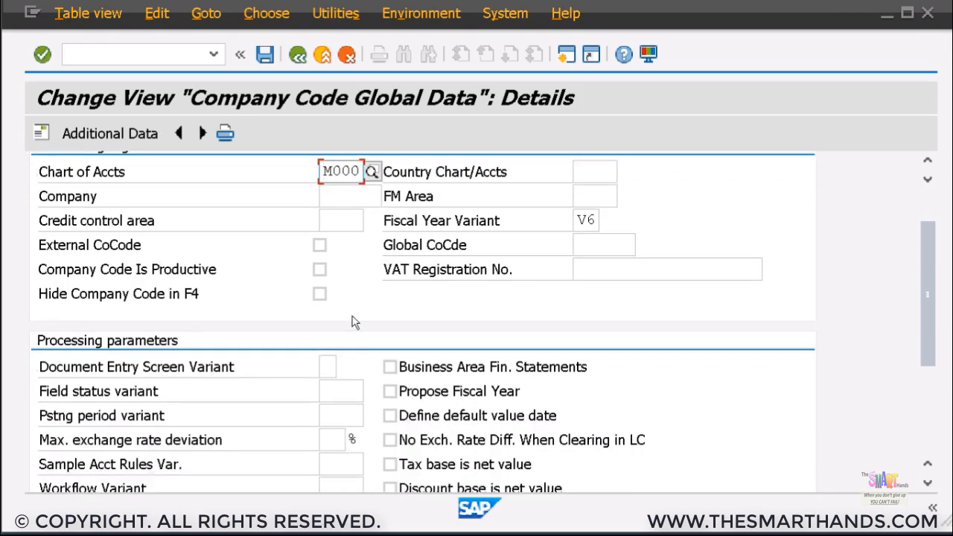
{"action": "left_click", "coordinate": [353, 405]}
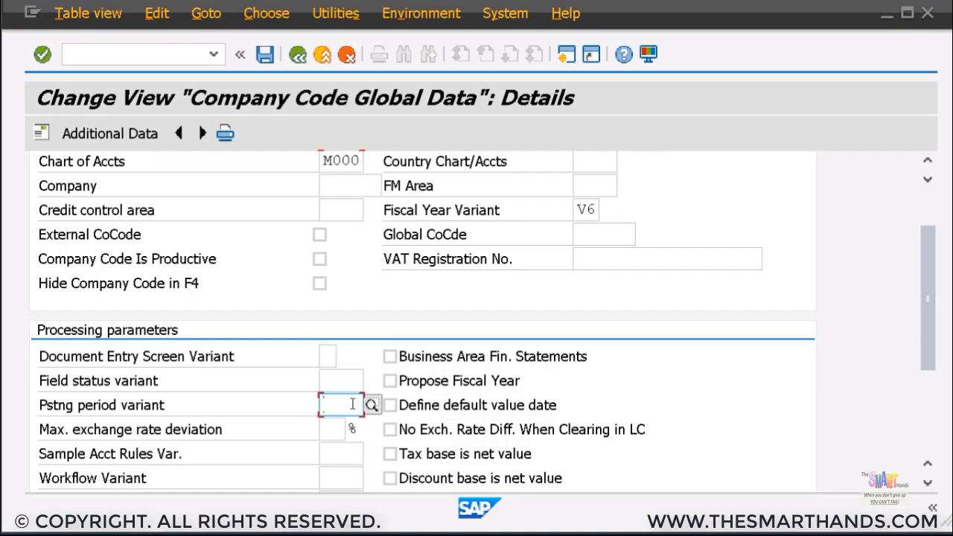
{"action": "left_click", "coordinate": [375, 408]}
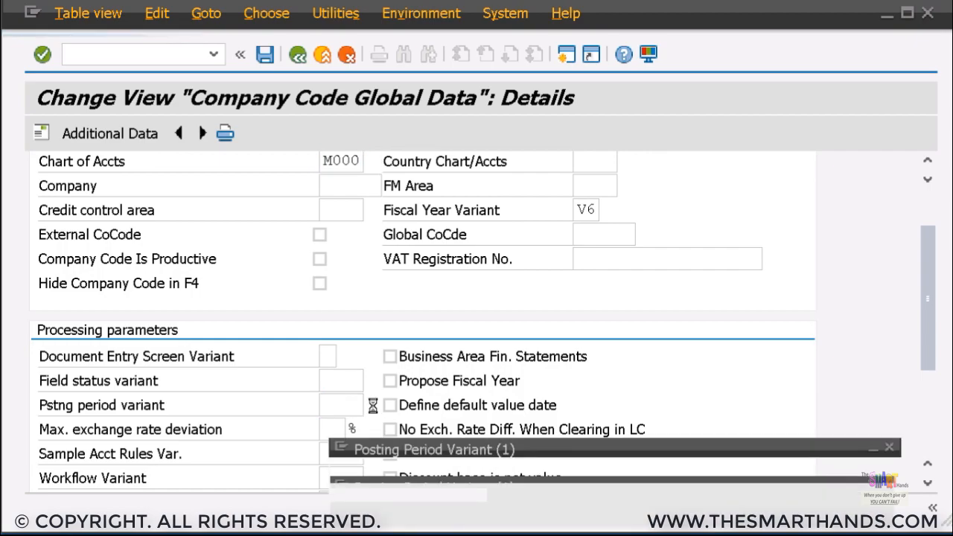
{"action": "double_click", "coordinate": [395, 343]}
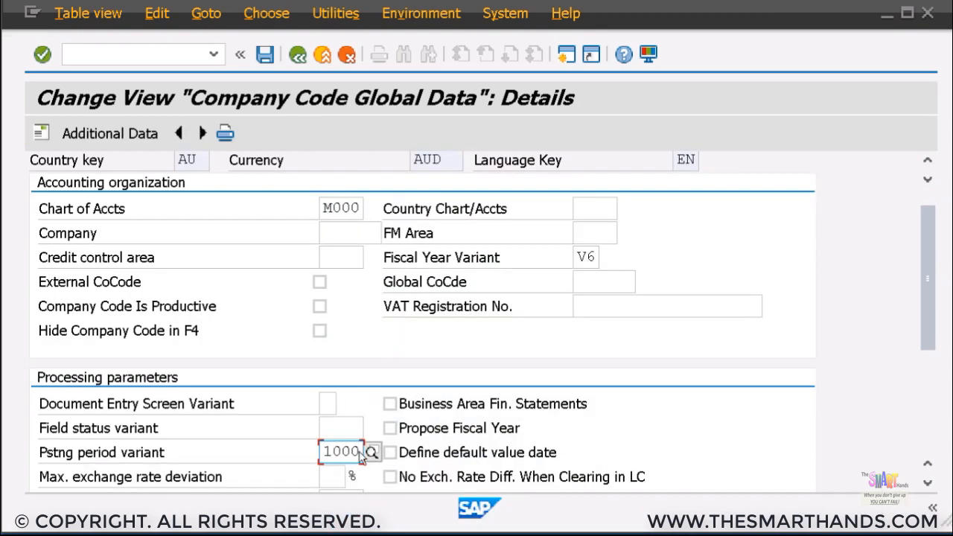
{"action": "scroll", "coordinate": [365, 383], "scroll_direction": "down", "scroll_amount": 5}
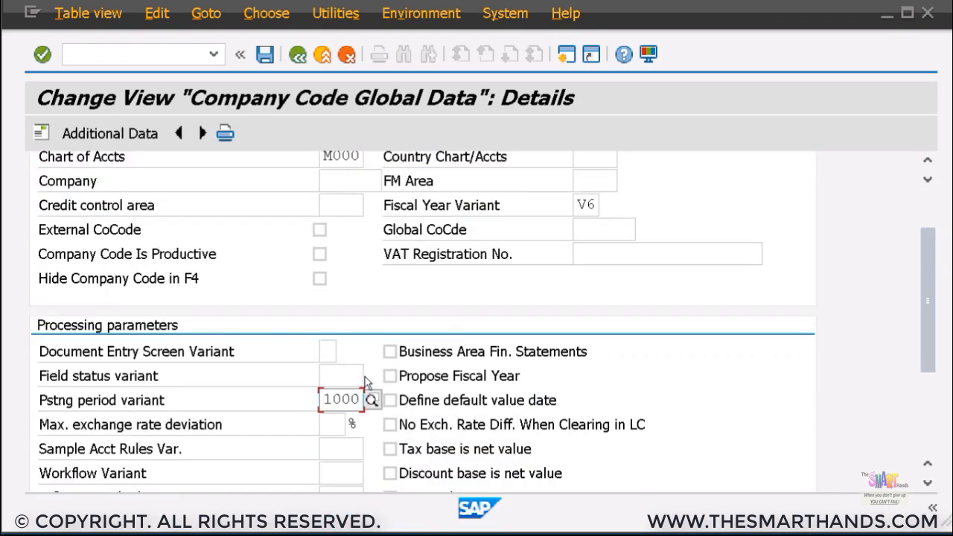
{"action": "scroll", "coordinate": [365, 381], "scroll_direction": "down", "scroll_amount": 3}
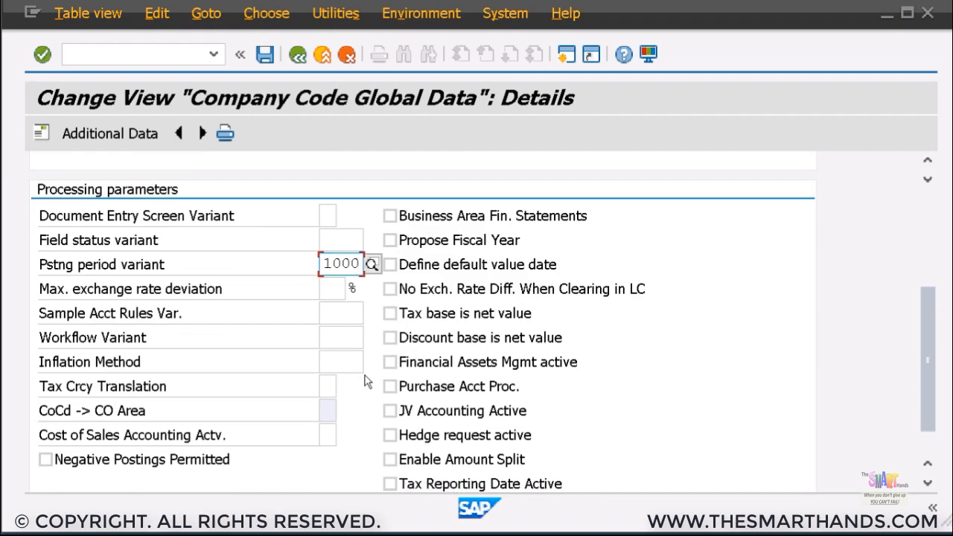
{"action": "scroll", "coordinate": [365, 381], "scroll_direction": "up", "scroll_amount": 10}
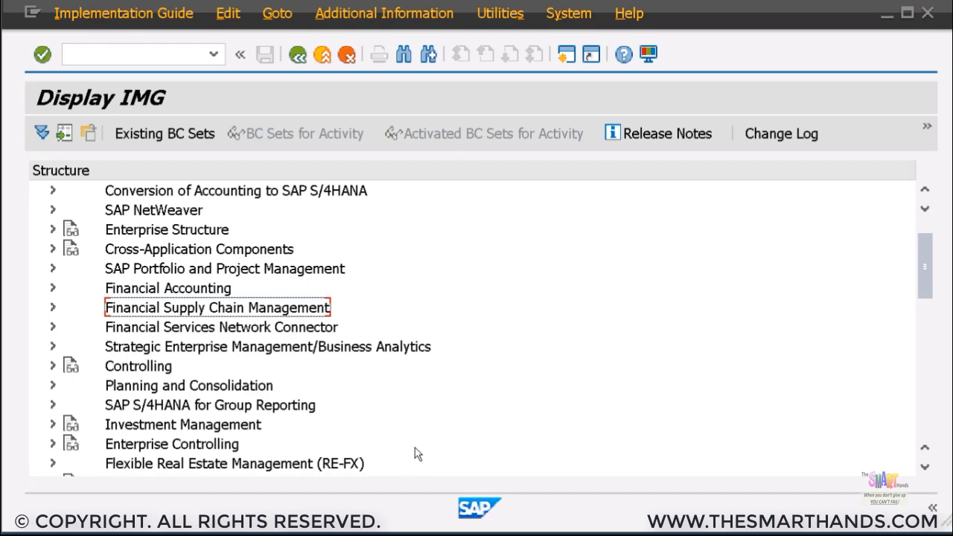
Step: Open Enterprise Structure > Assignment > Controlling > Assign company code to controlling area
{"action": "left_click", "coordinate": [52, 231]}
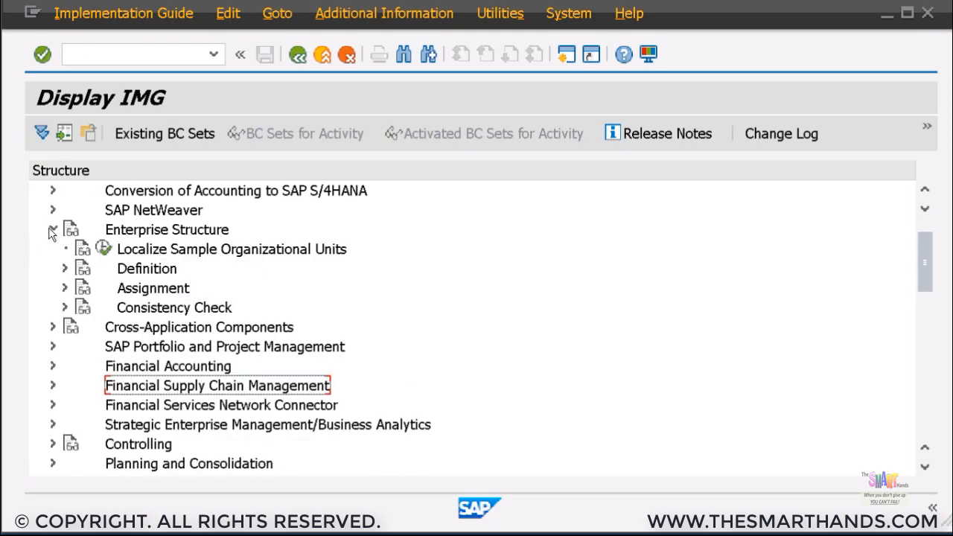
{"action": "left_click", "coordinate": [66, 289]}
{"action": "left_click", "coordinate": [76, 328]}
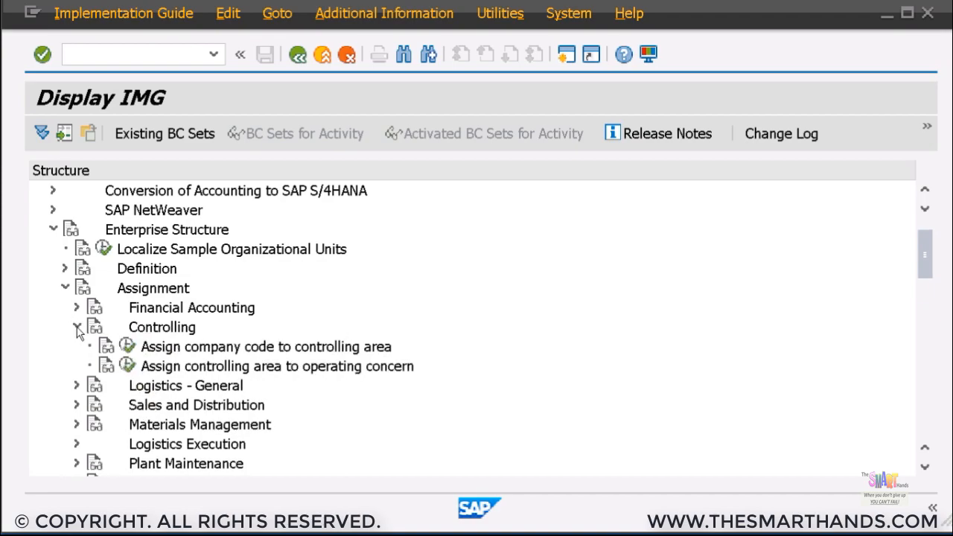
{"action": "left_click", "coordinate": [128, 347]}
{"action": "double_click", "coordinate": [222, 356]}
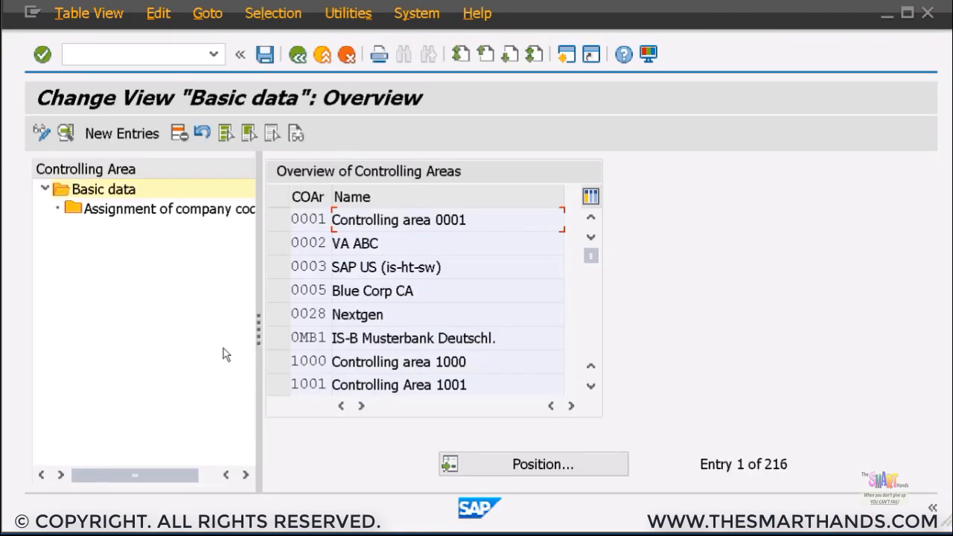
Step: Position to controlling area M000 and open its Assignment of company code(s) list
{"action": "left_click", "coordinate": [526, 466]}
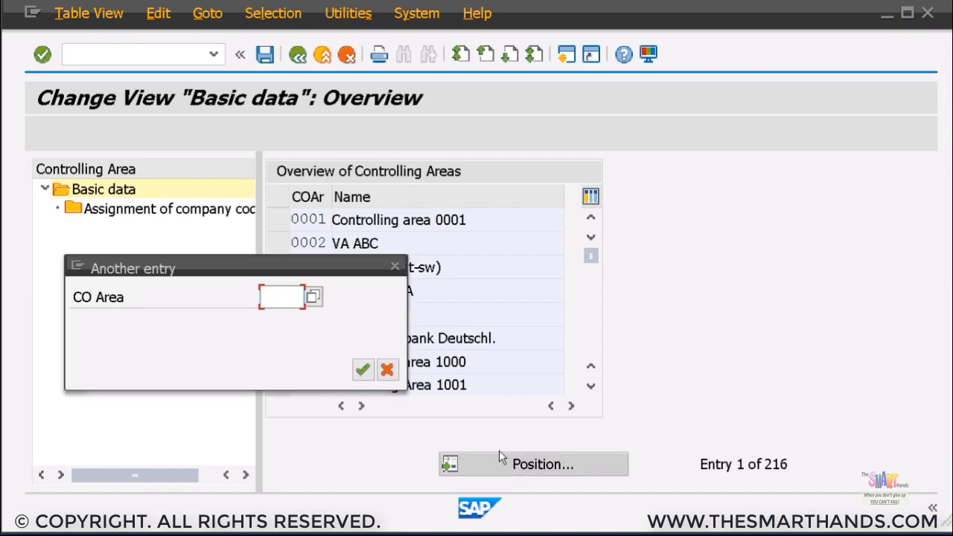
{"action": "type", "text": "M000"}
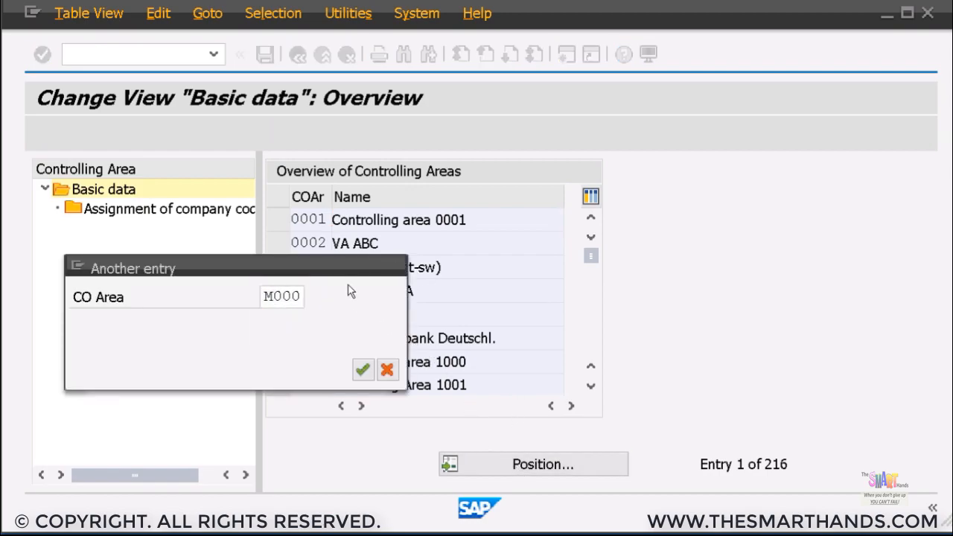
{"action": "key", "text": "Return"}
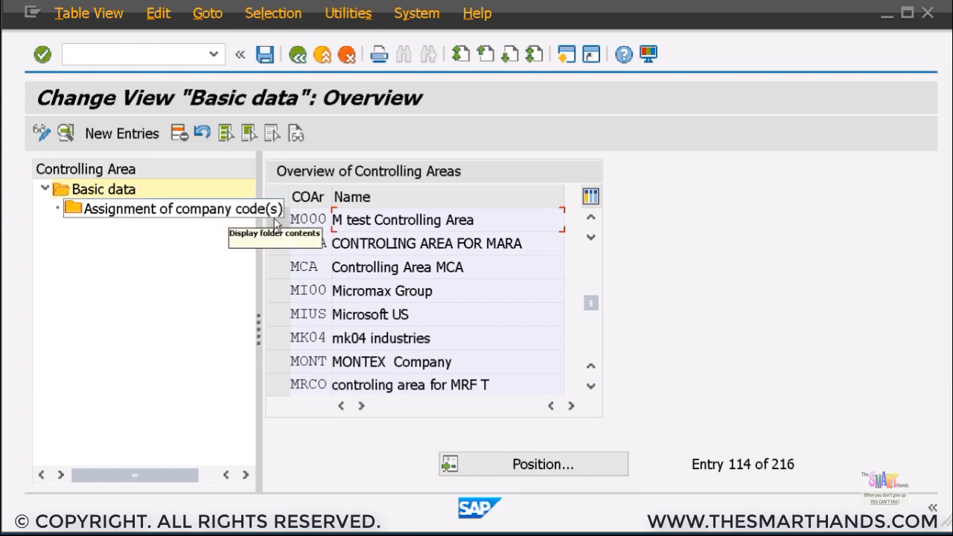
{"action": "left_click", "coordinate": [274, 221]}
{"action": "double_click", "coordinate": [205, 214]}
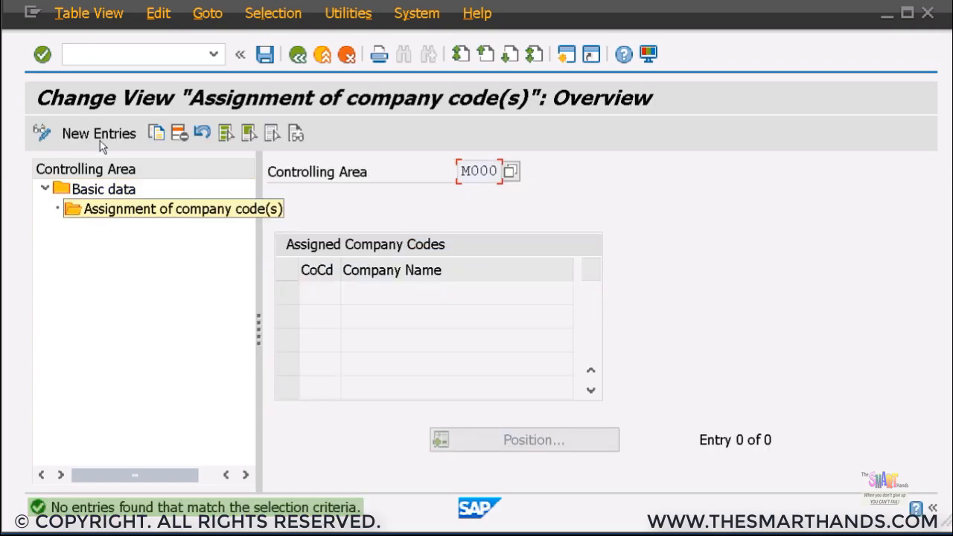
Step: Add a new entry with company code M001 under controlling area M000 and save it
{"action": "left_click", "coordinate": [104, 136]}
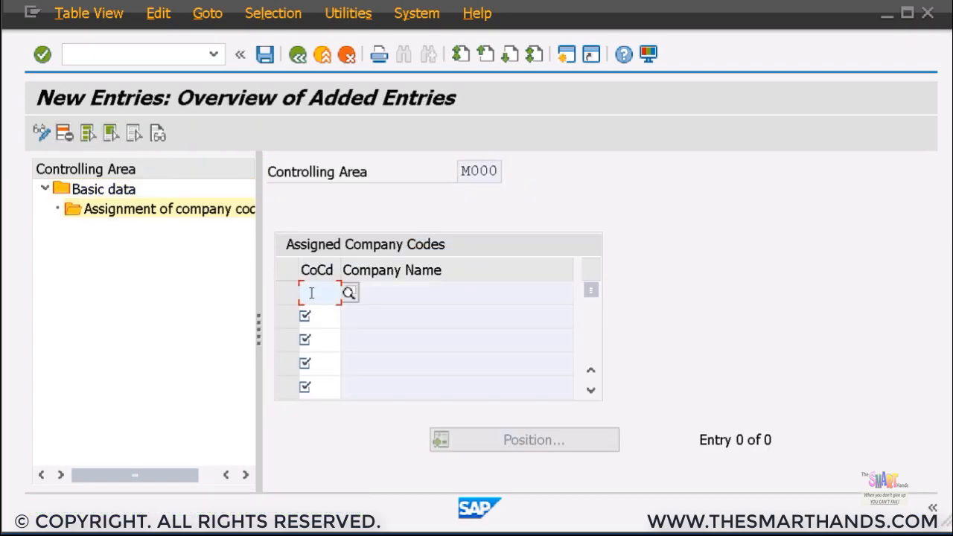
{"action": "type", "text": "M00"}
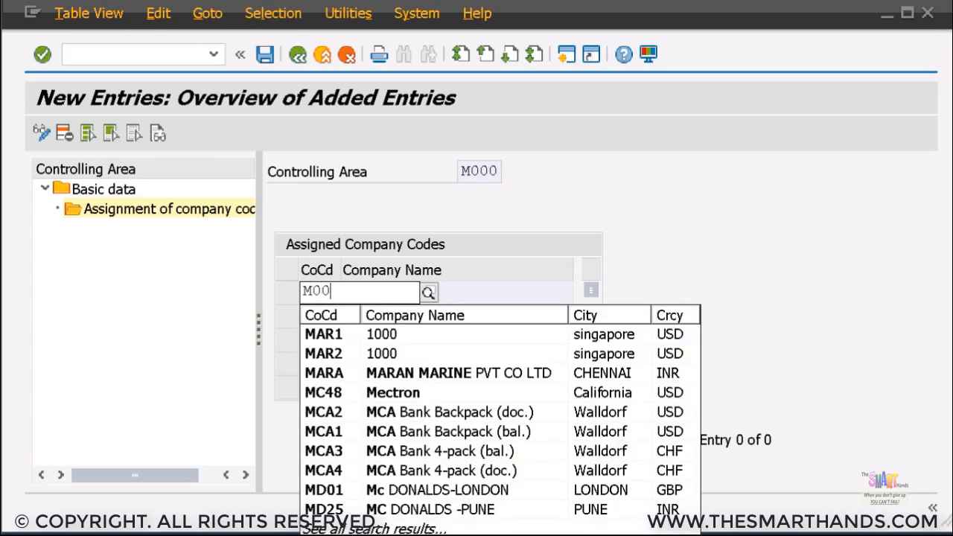
{"action": "type", "text": "1"}
{"action": "key", "text": "Return"}
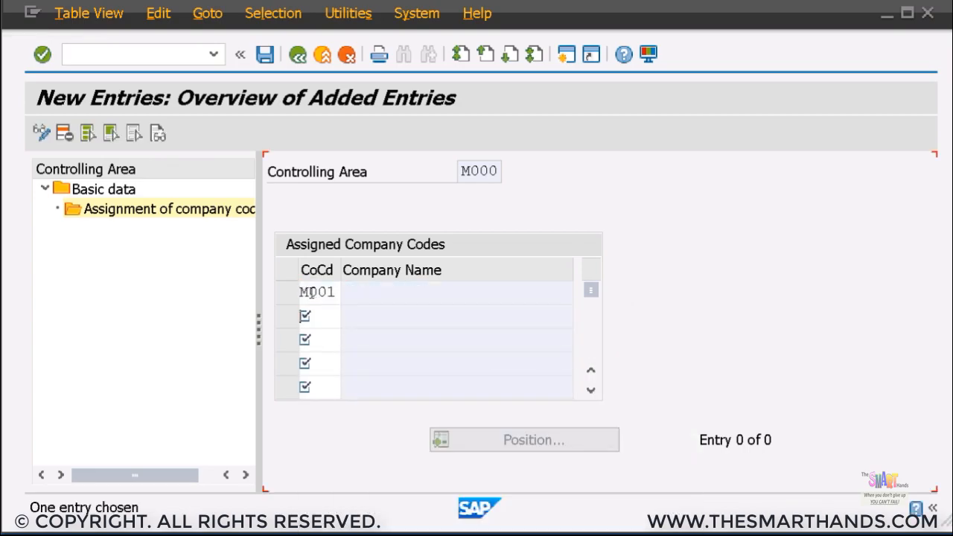
{"action": "left_click", "coordinate": [265, 53]}
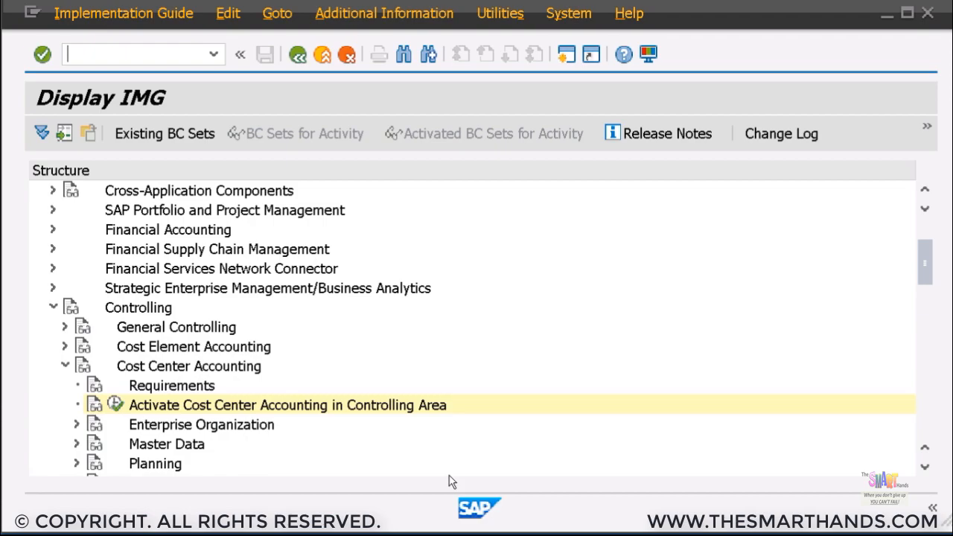
Step: Open the Activate Cost Center Accounting details for controlling area M000
{"action": "left_click", "coordinate": [115, 405]}
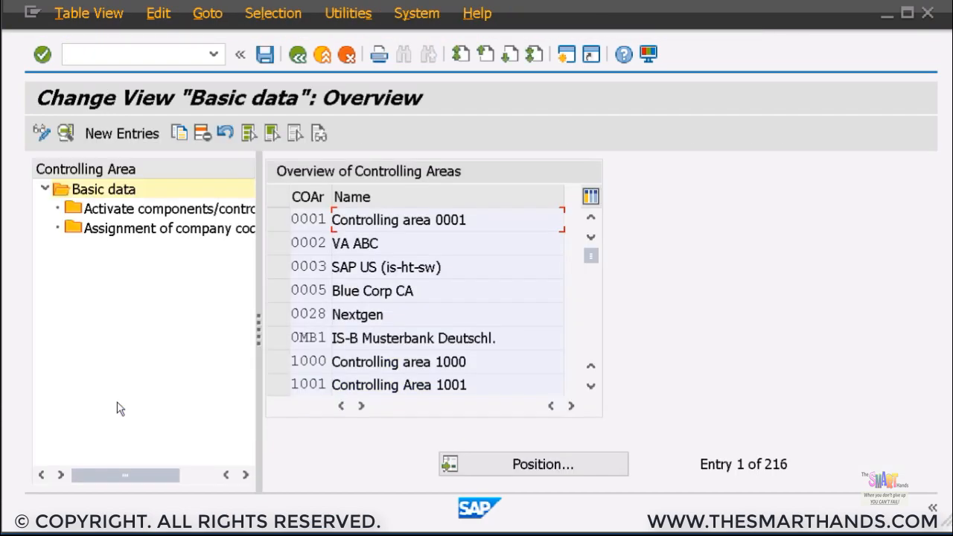
{"action": "left_click", "coordinate": [598, 462]}
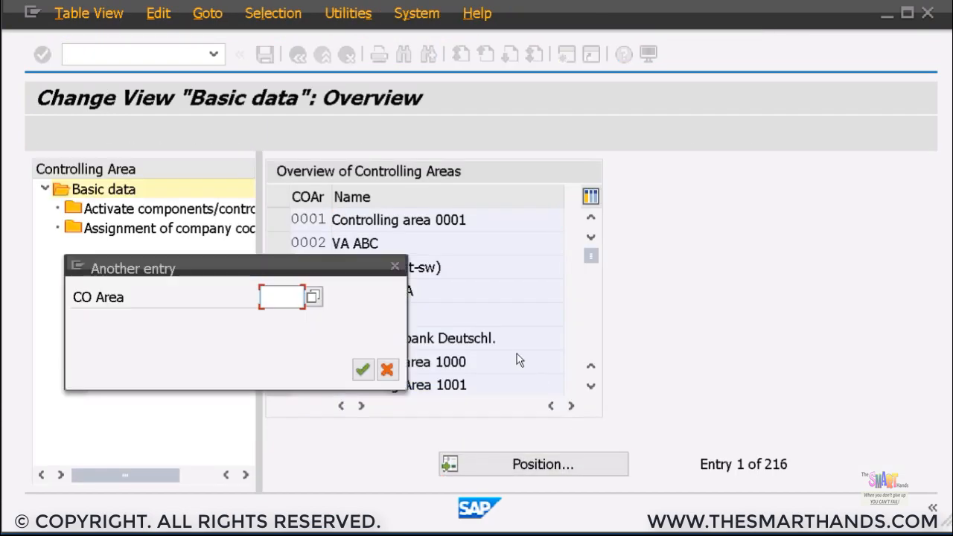
{"action": "type", "text": "M000"}
{"action": "key", "text": "Return"}
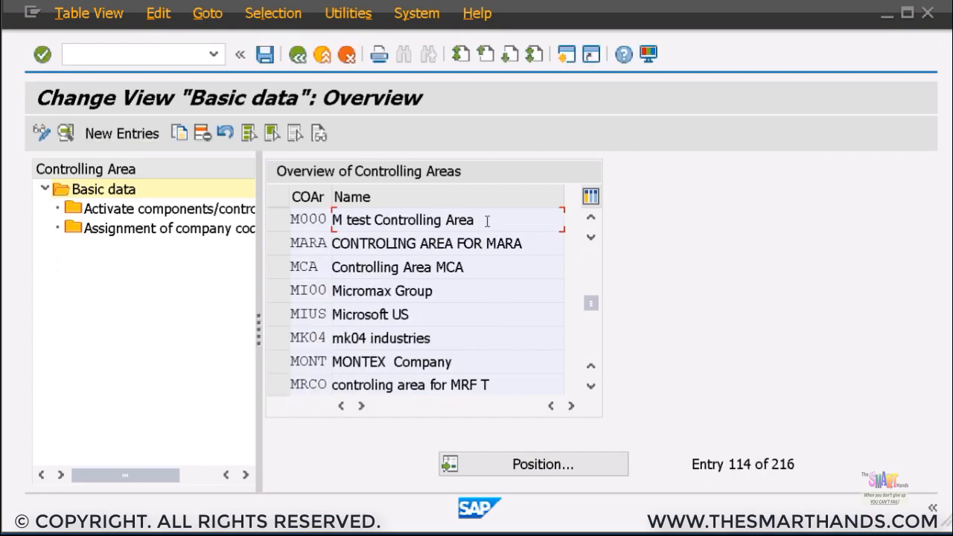
{"action": "double_click", "coordinate": [487, 220]}
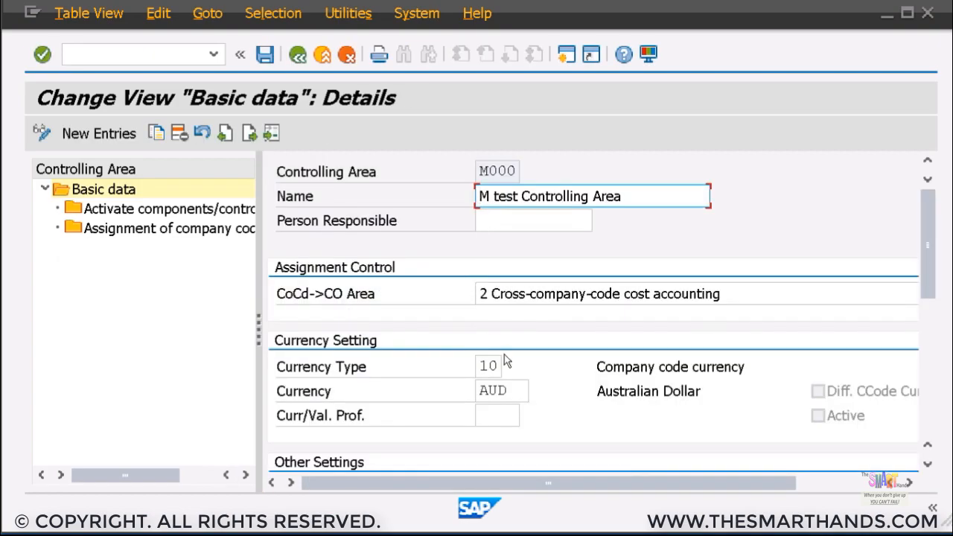
{"action": "scroll", "coordinate": [497, 349], "scroll_direction": "down", "scroll_amount": 5}
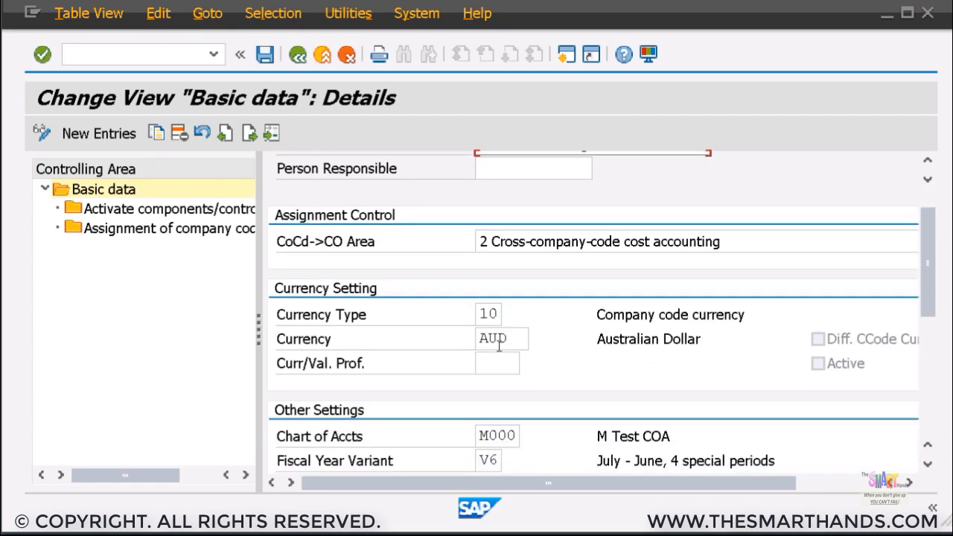
{"action": "scroll", "coordinate": [501, 350], "scroll_direction": "down", "scroll_amount": 3}
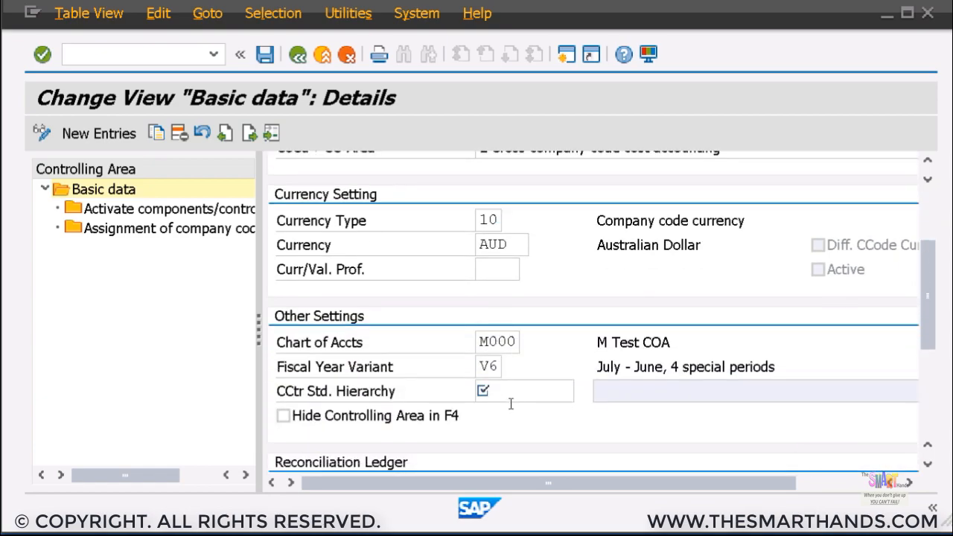
Step: Enter M000 as the cost center standard hierarchy and confirm creating it as new
{"action": "left_click", "coordinate": [505, 393]}
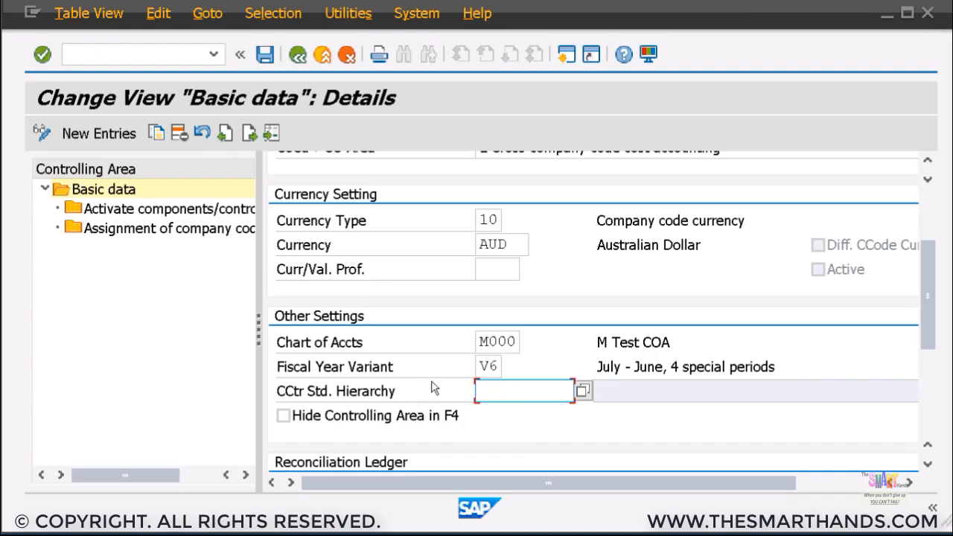
{"action": "left_click", "coordinate": [514, 387]}
{"action": "type", "text": "M000"}
{"action": "key", "text": "Return"}
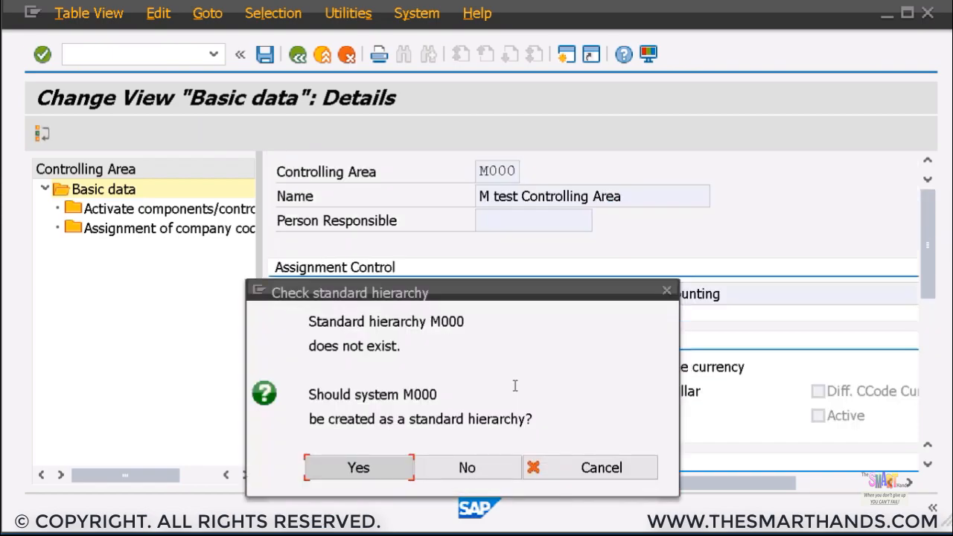
{"action": "mouse_move", "coordinate": [482, 287]}
{"action": "left_mouse_down"}
{"action": "mouse_move", "coordinate": [443, 464]}
{"action": "mouse_move", "coordinate": [483, 284]}
{"action": "left_mouse_up"}
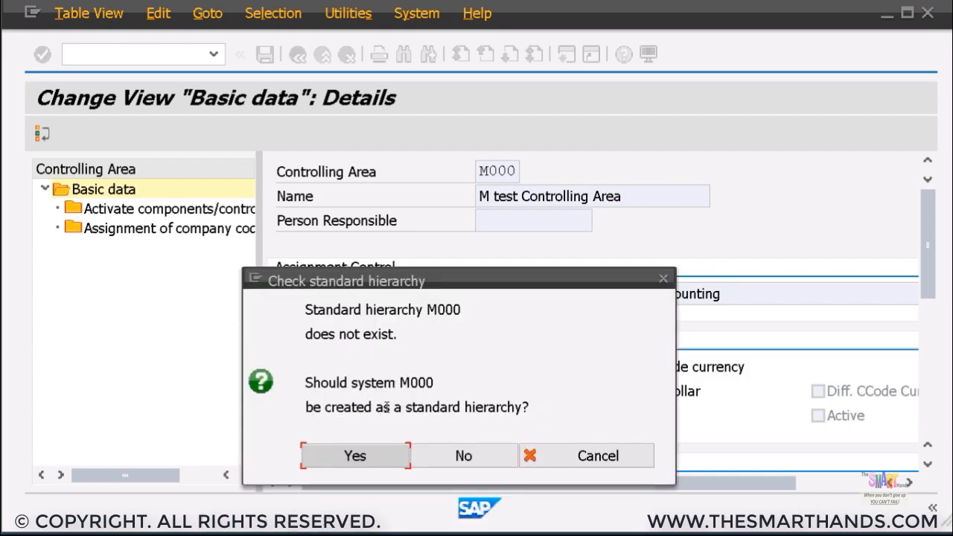
{"action": "left_click", "coordinate": [356, 457]}
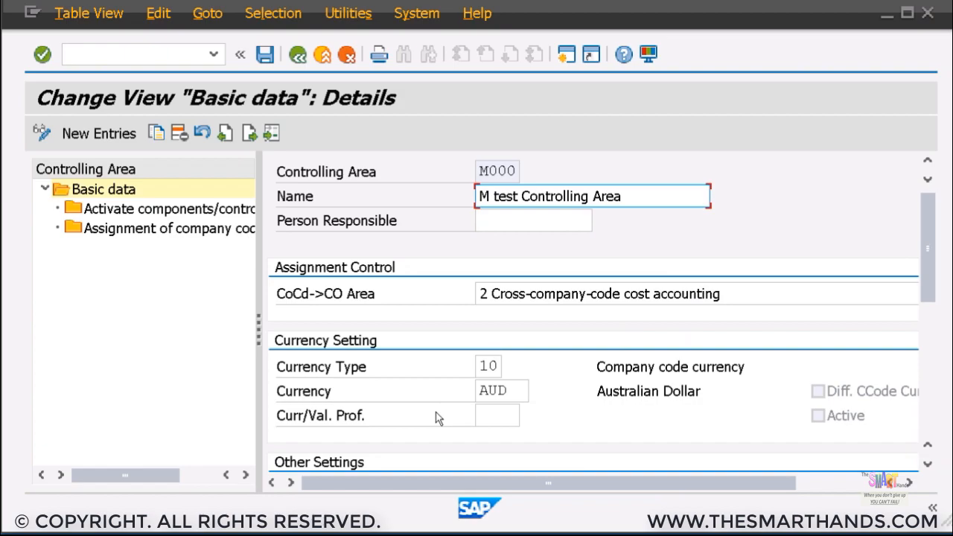
{"action": "scroll", "coordinate": [438, 418], "scroll_direction": "down", "scroll_amount": 3}
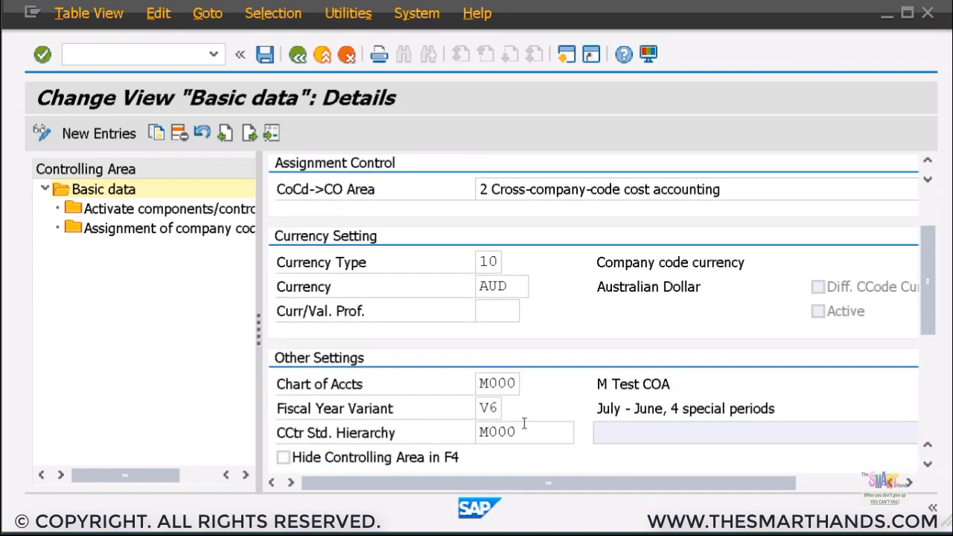